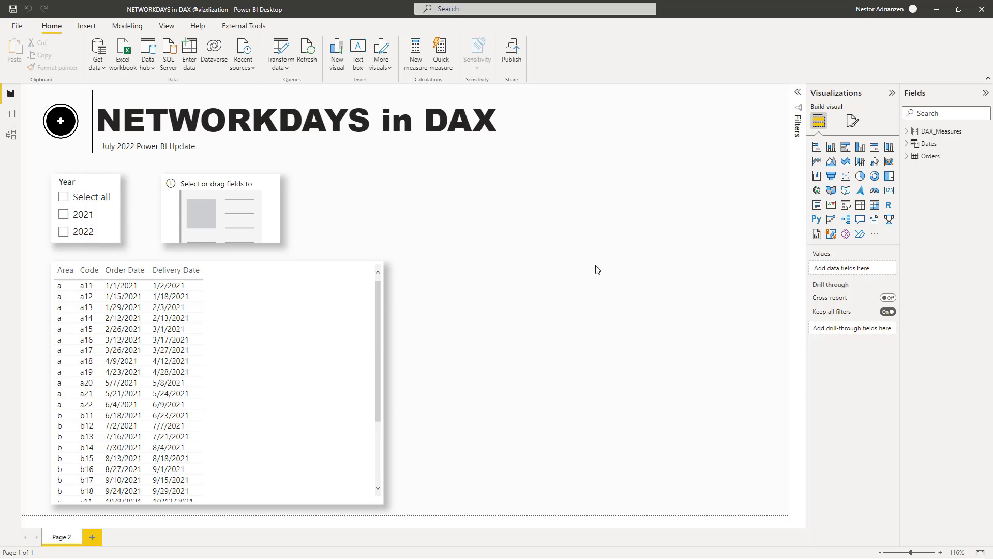
Step: Examine the Orders table's fields and its rows in the data view, and return to the report
{"action": "left_click", "coordinate": [930, 156]}
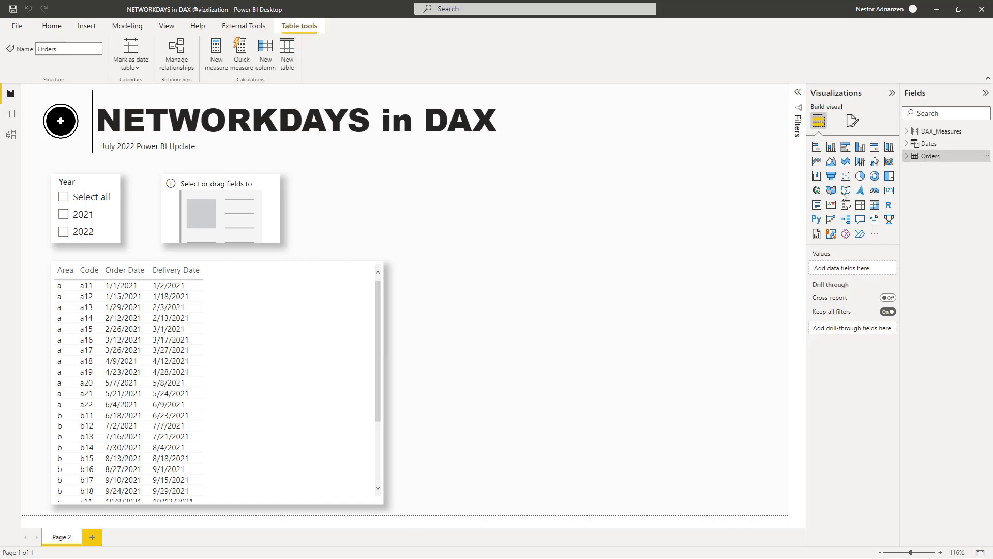
{"action": "left_click", "coordinate": [908, 156]}
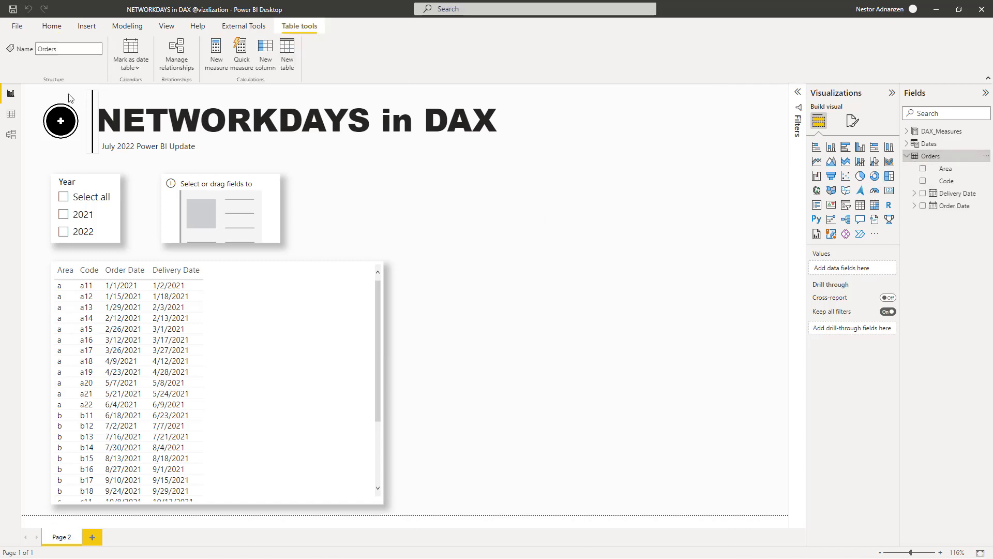
{"action": "left_click", "coordinate": [11, 115]}
{"action": "left_click", "coordinate": [940, 167]}
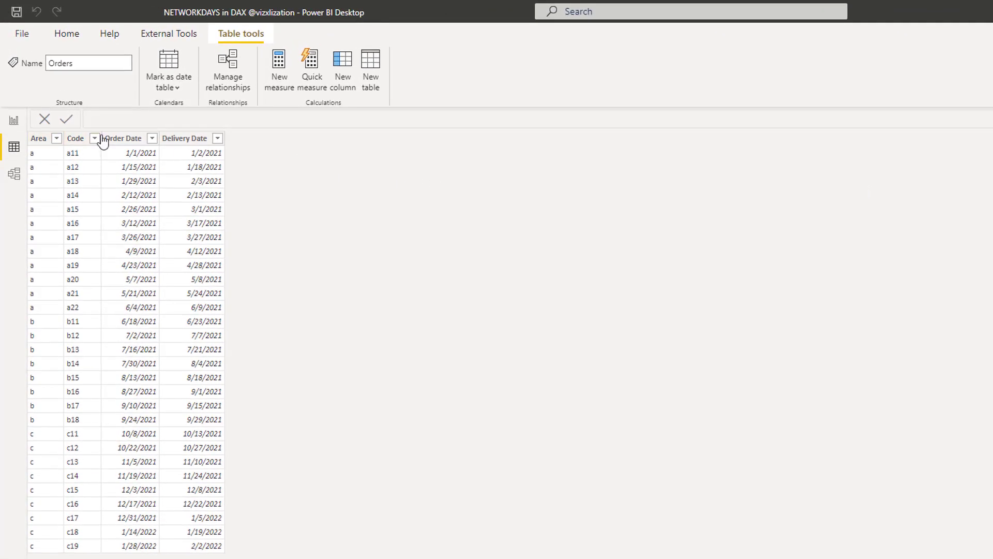
{"action": "left_click", "coordinate": [14, 122]}
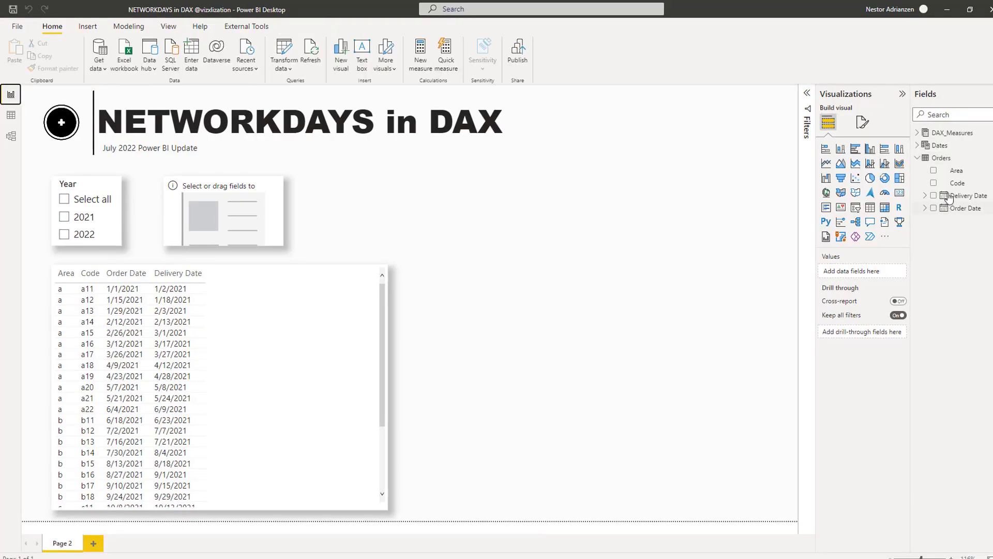
Step: Examine the DAX formulas behind the Dates table and the Avg. Calendar Days measure
{"action": "left_click", "coordinate": [919, 159]}
{"action": "left_click", "coordinate": [939, 145]}
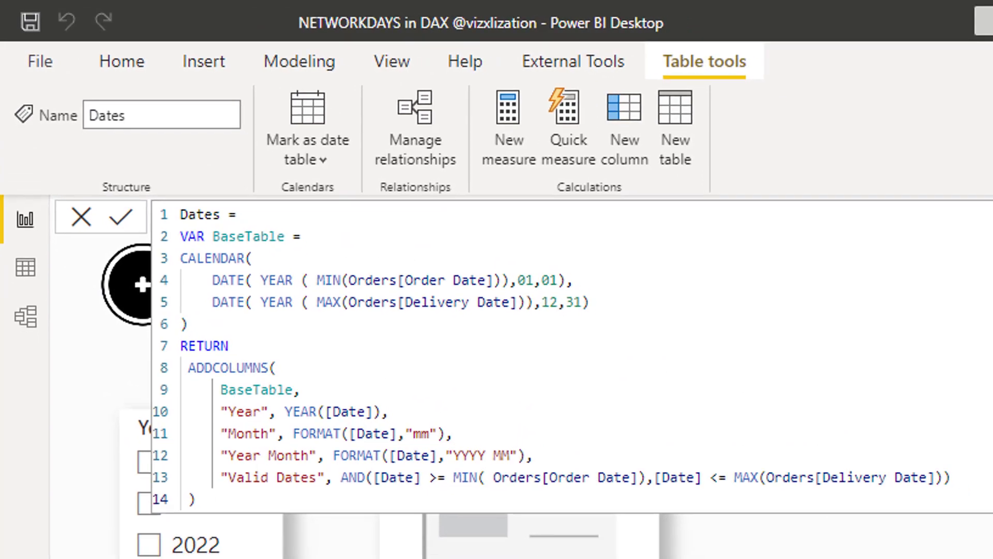
{"action": "left_click", "coordinate": [971, 136]}
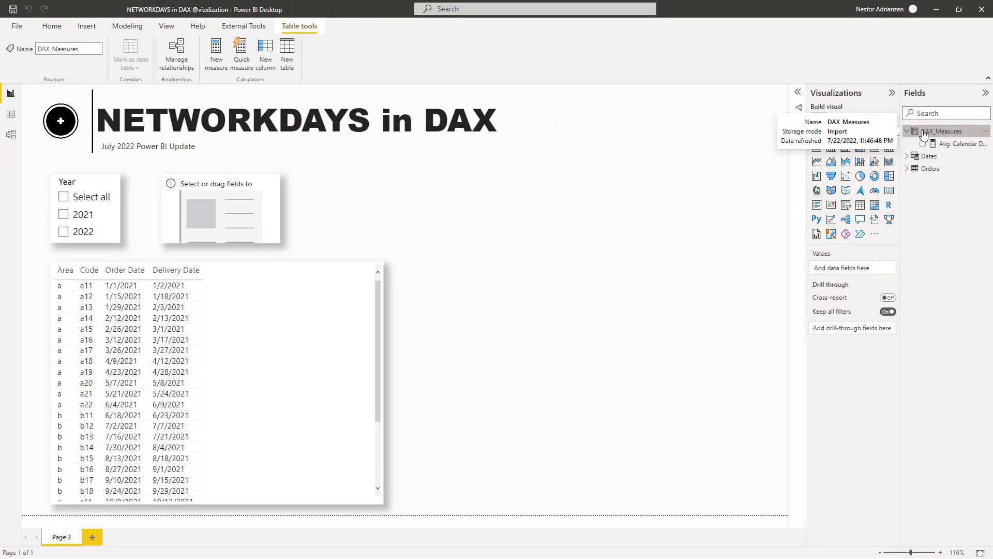
{"action": "left_click", "coordinate": [957, 145]}
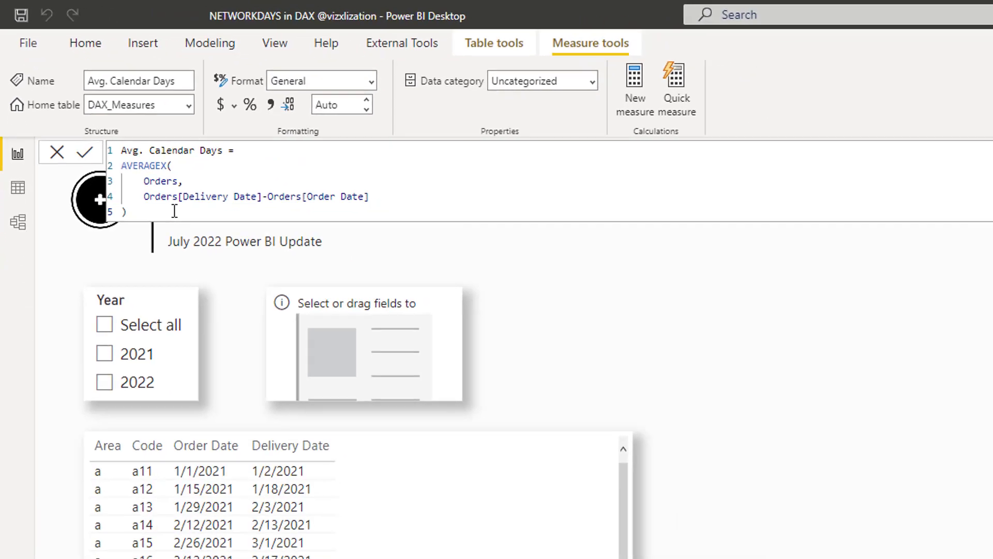
{"action": "left_click", "coordinate": [455, 241]}
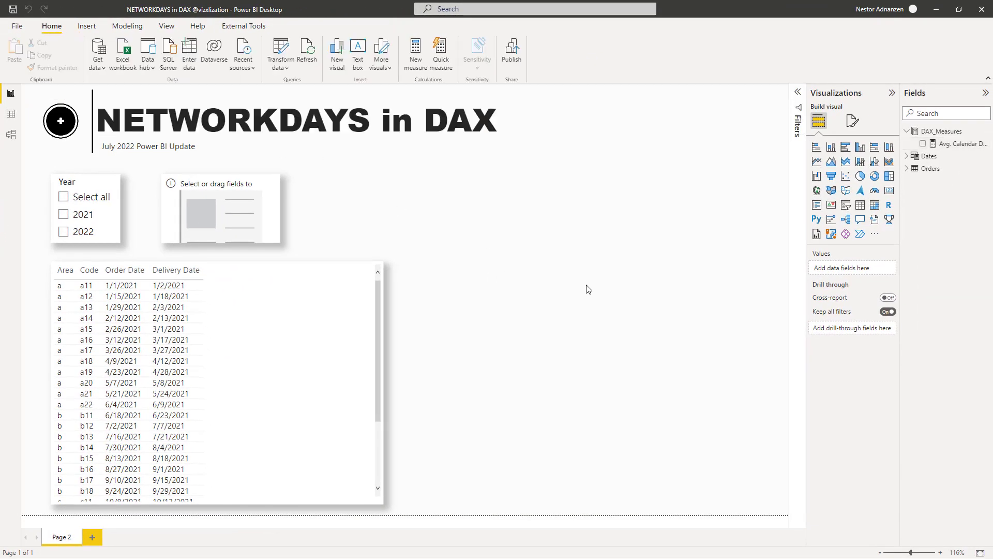
{"action": "left_click", "coordinate": [907, 131]}
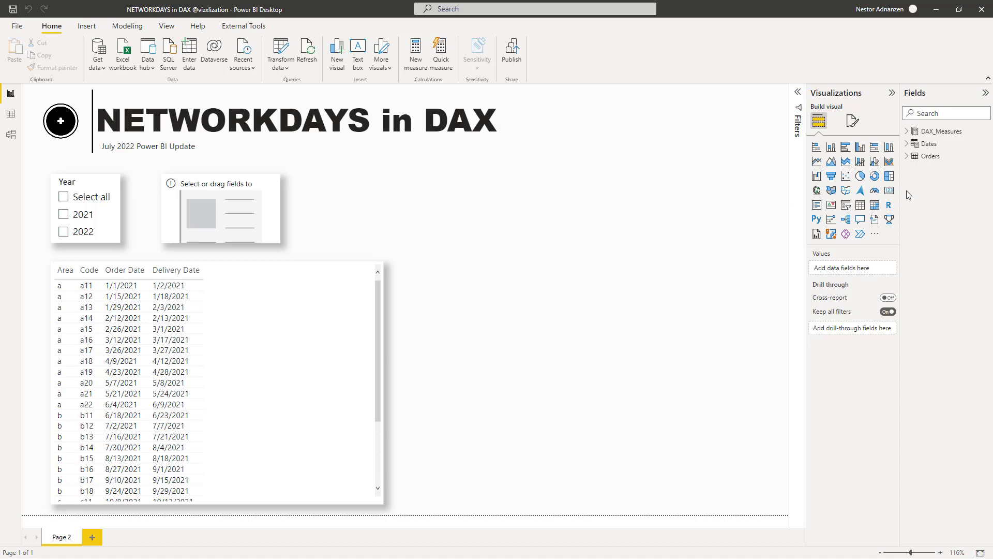
Step: Create a new measure named 2022 Business Days in the DAX_Measures table
{"action": "right_click", "coordinate": [935, 132]}
{"action": "key", "text": "Escape"}
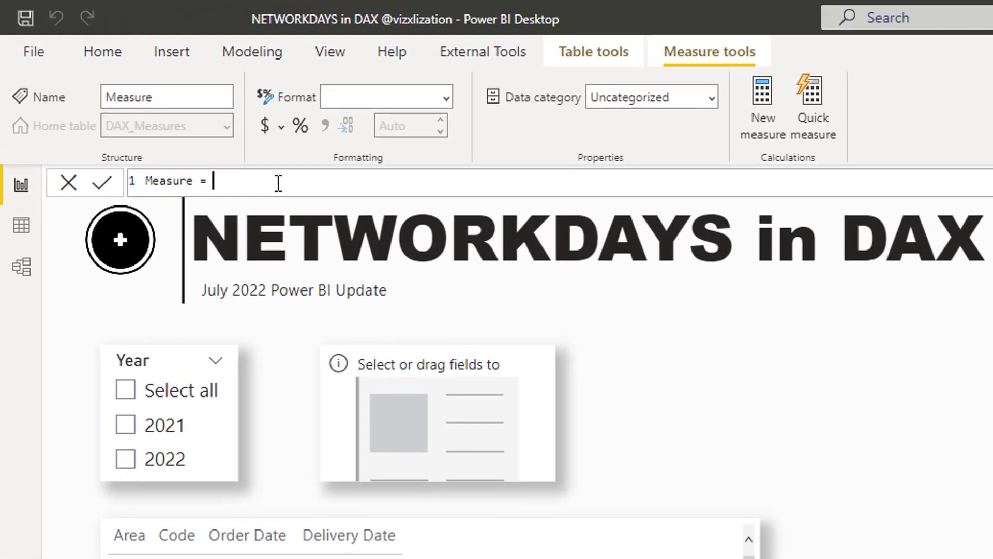
{"action": "key", "text": "BackSpace"}
{"action": "type", "text": "2022 "}
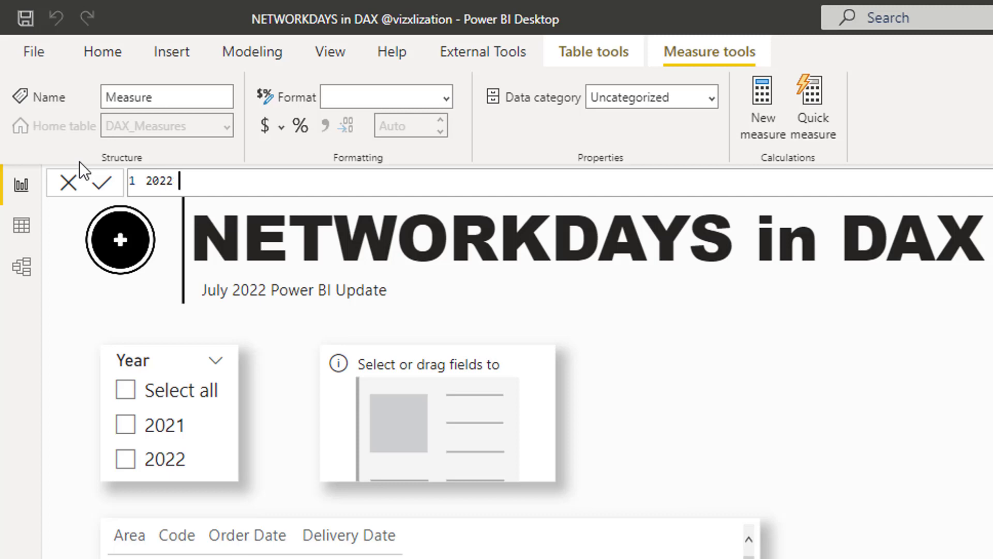
{"action": "type", "text": "Business Days ="}
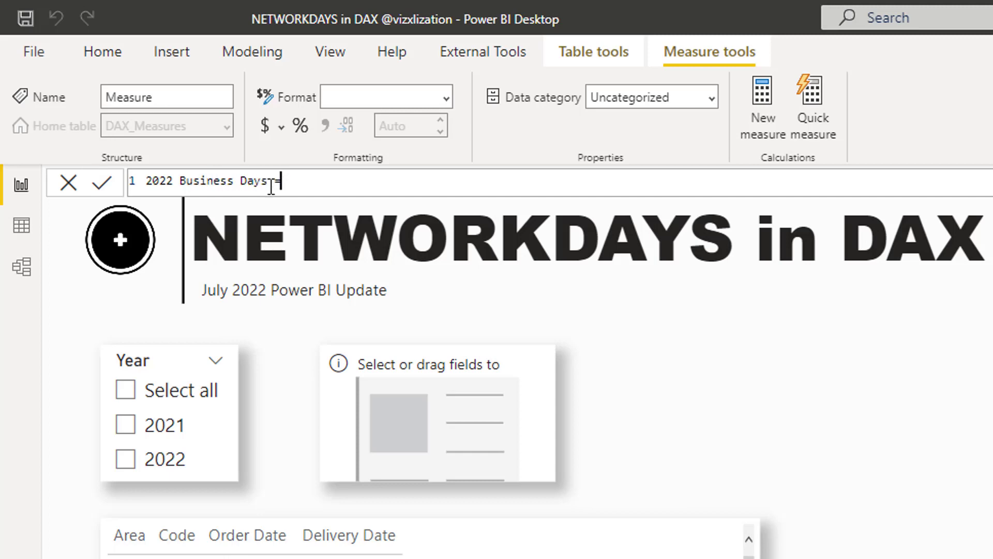
Step: Start the measure's formula on a new line with NETWORKDAYS and the start date dt"2022-01-01"
{"action": "key", "text": "shift+Return"}
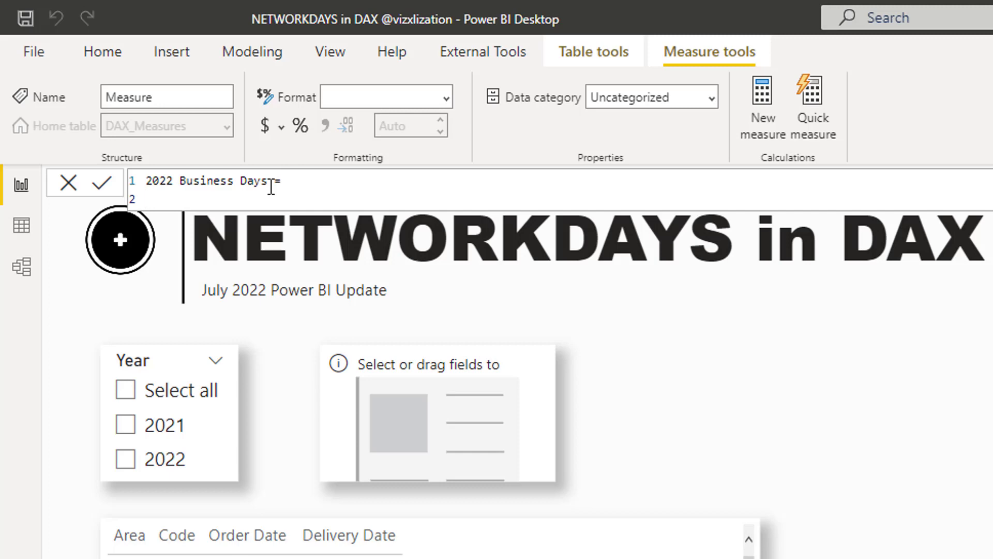
{"action": "type", "text": "net"}
{"action": "key", "text": "Tab"}
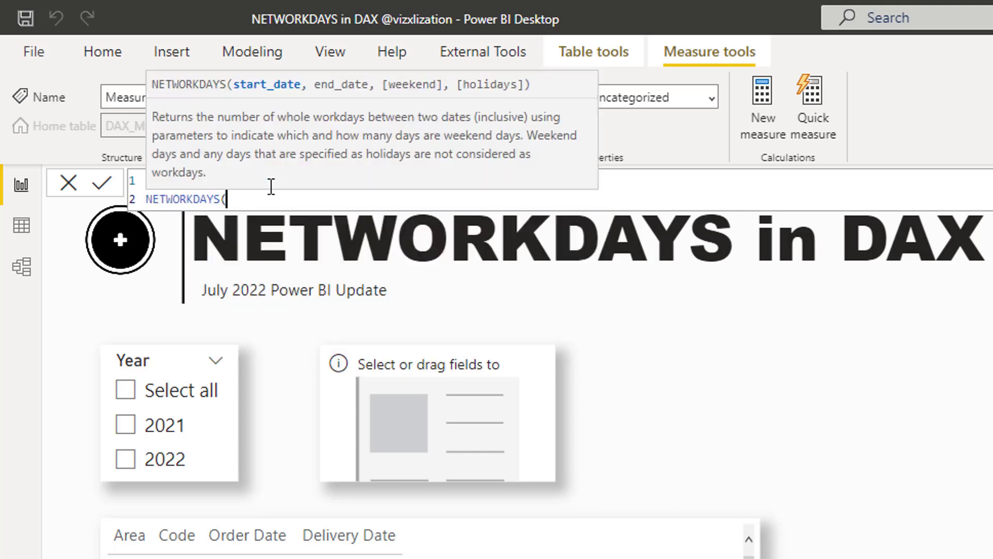
{"action": "key", "text": "shift+Return"}
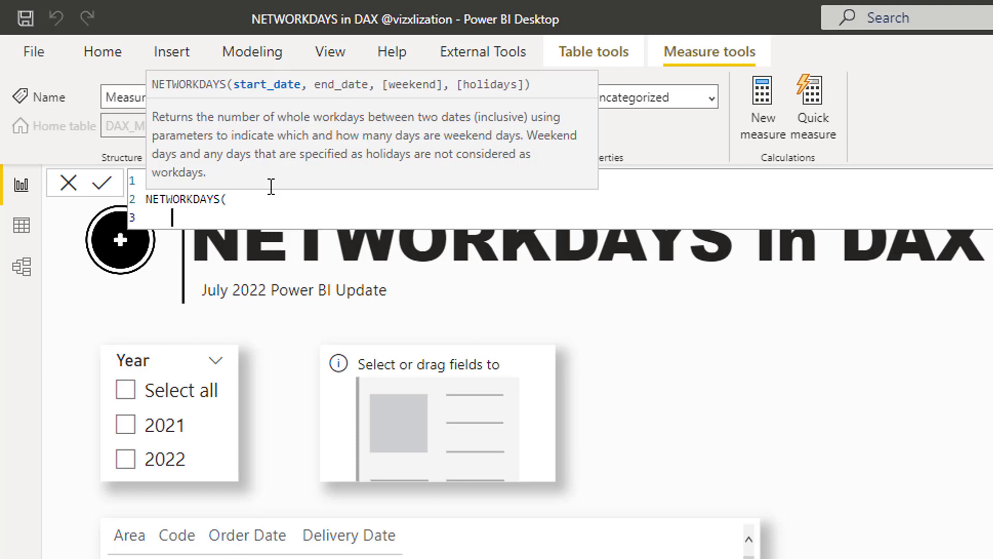
{"action": "type", "text": "dt"}
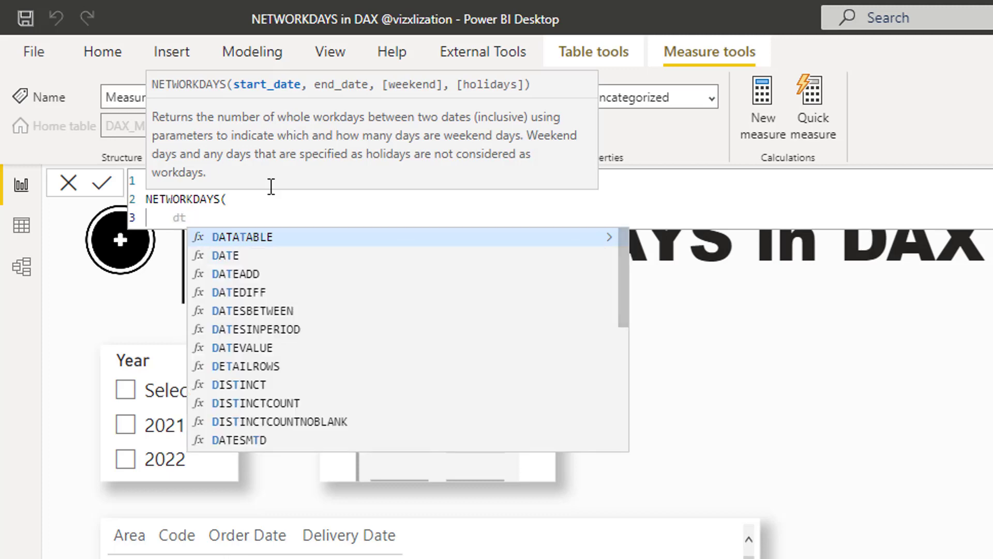
{"action": "type", "text": "\""}
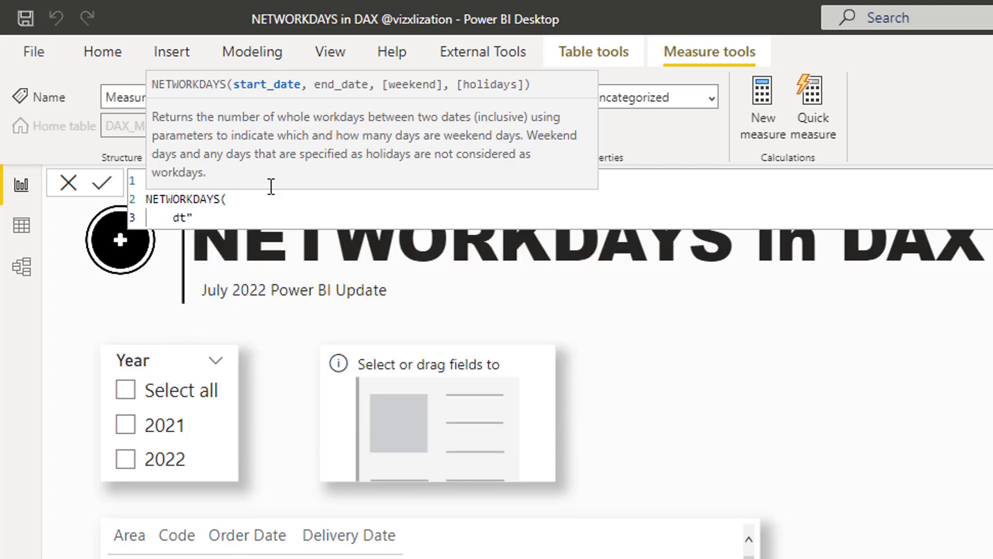
{"action": "type", "text": "2022-01-01\","}
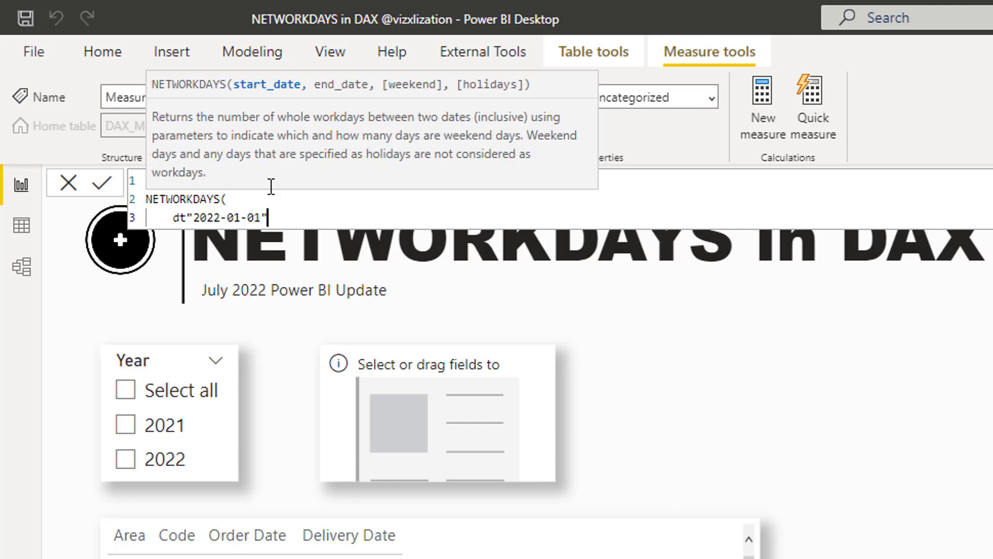
Step: Add dt"2022-12-31" as the end date argument on its own line of the NETWORKDAYS formula
{"action": "key", "text": "shift+Return"}
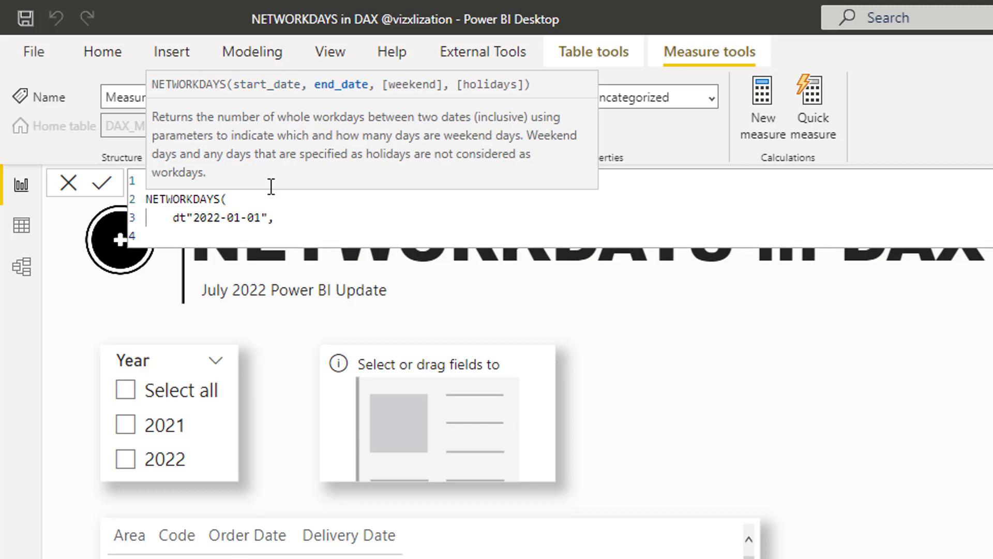
{"action": "type", "text": "dt"}
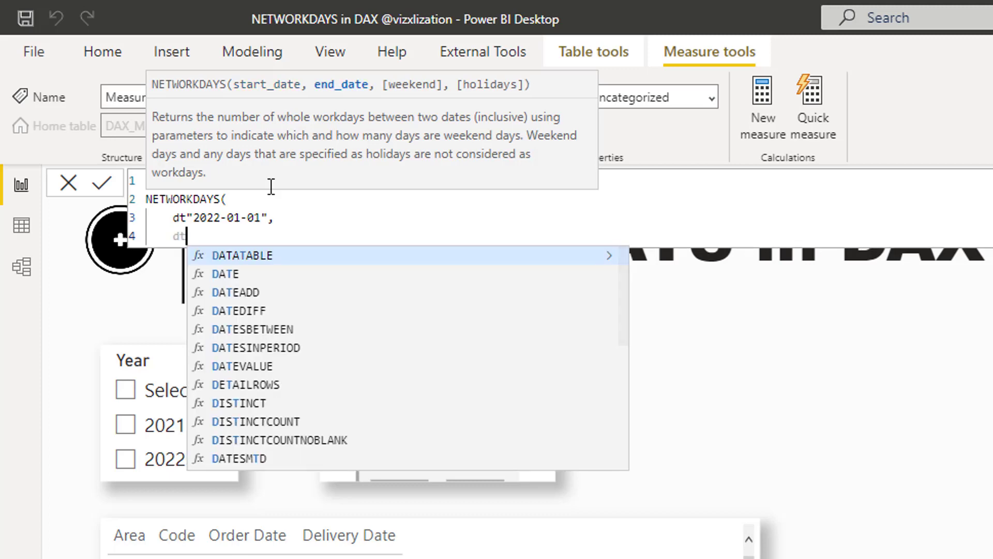
{"action": "type", "text": "\""}
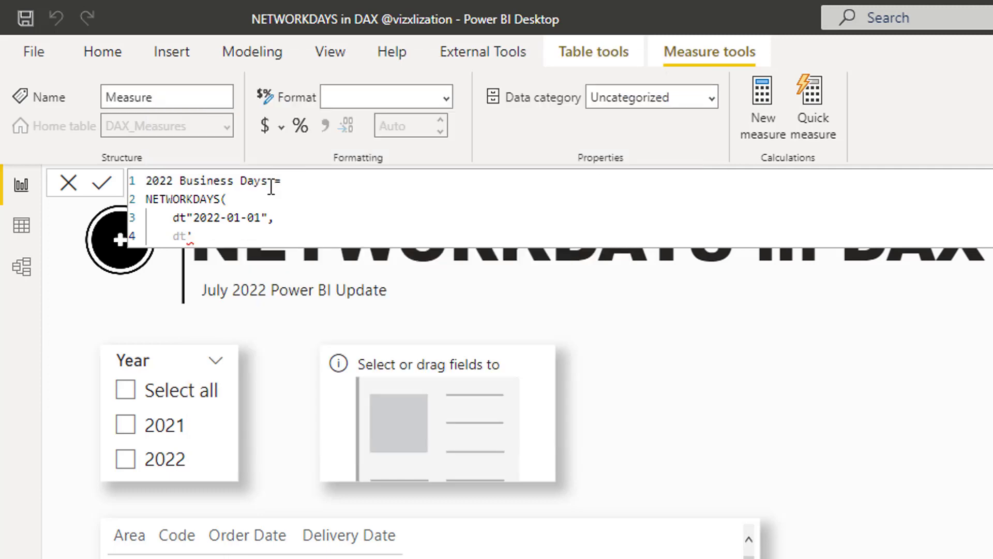
{"action": "type", "text": "2022-12-31)"}
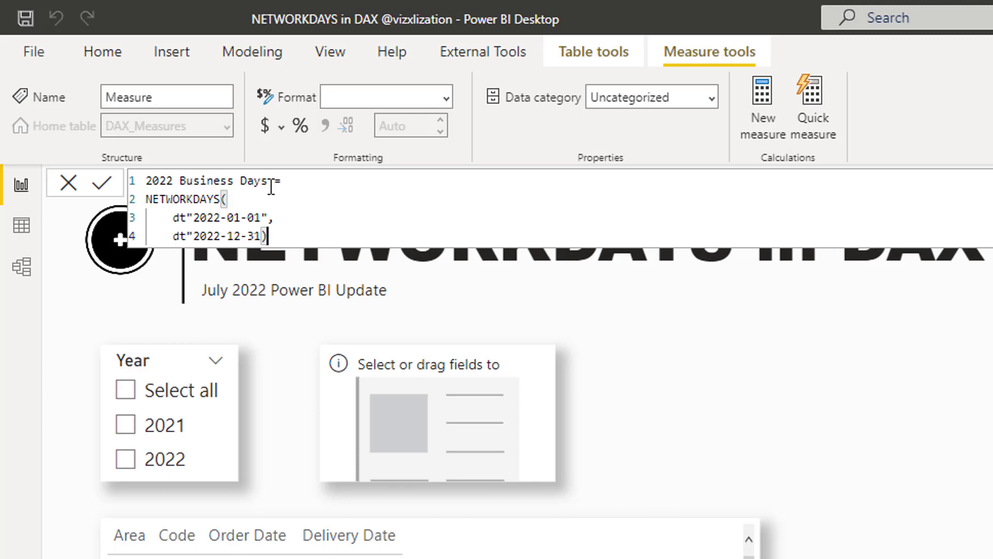
{"action": "key", "text": "BackSpace"}
{"action": "type", "text": "\","}
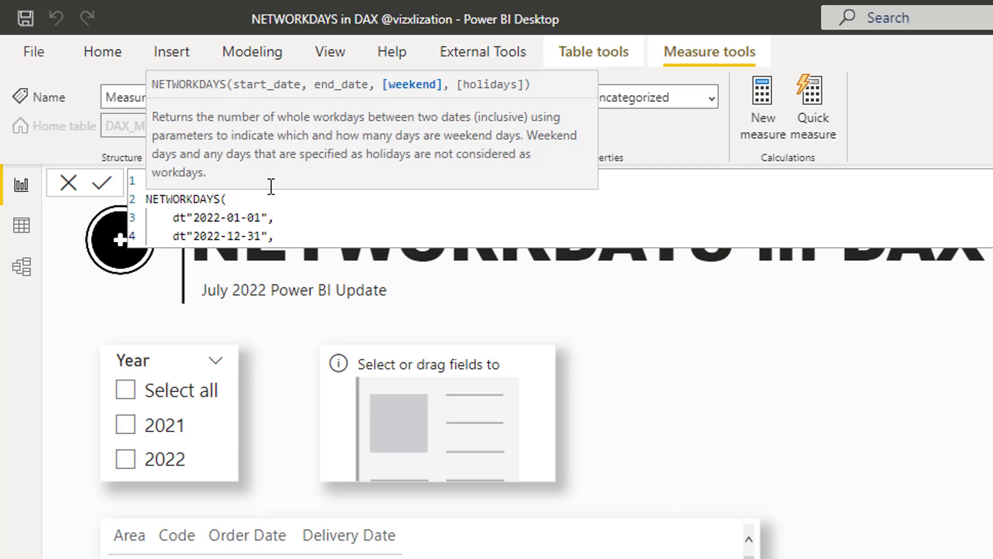
Step: Set the weekend argument to 1 and open the holidays list with dt"2022-01-01", each on its own line
{"action": "key", "text": "shift+Return"}
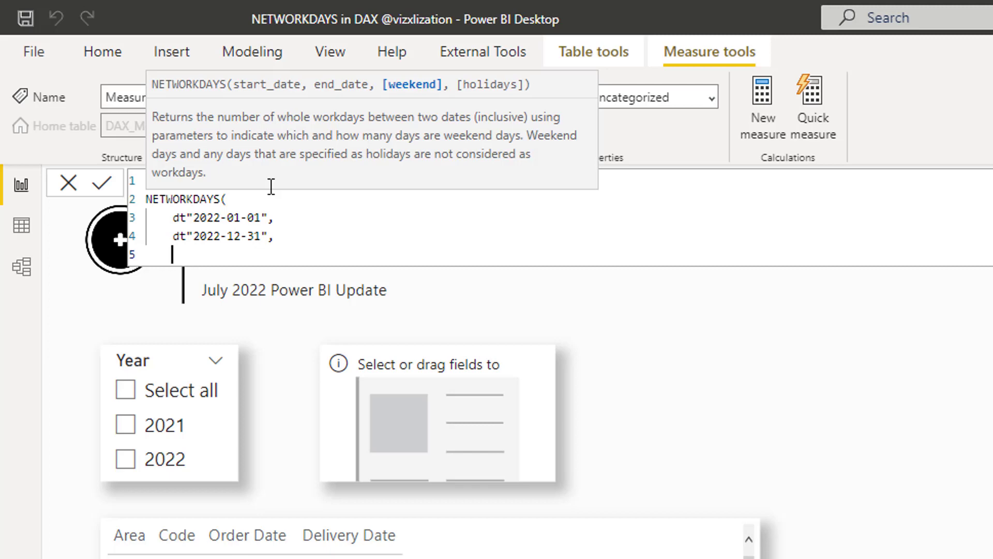
{"action": "type", "text": "1,"}
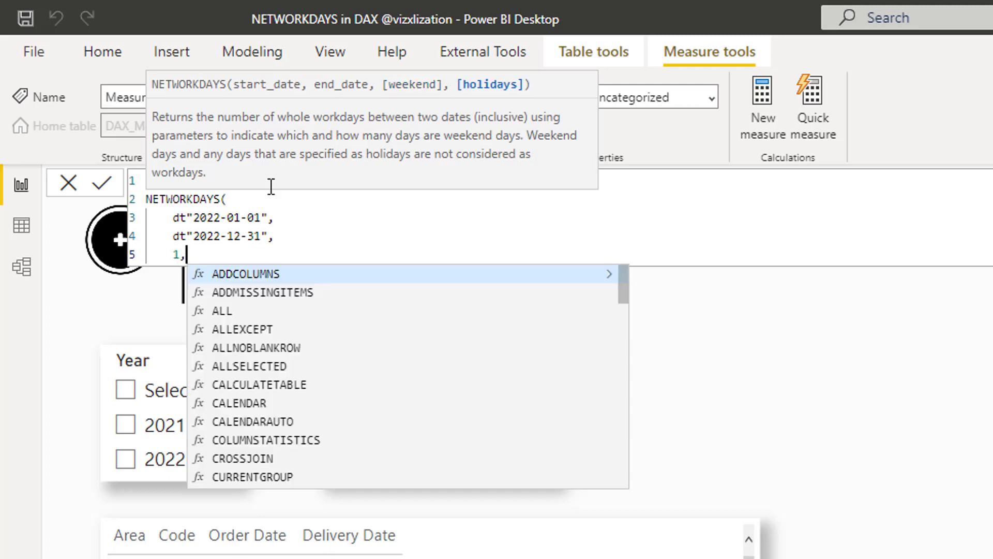
{"action": "key", "text": "shift+Return"}
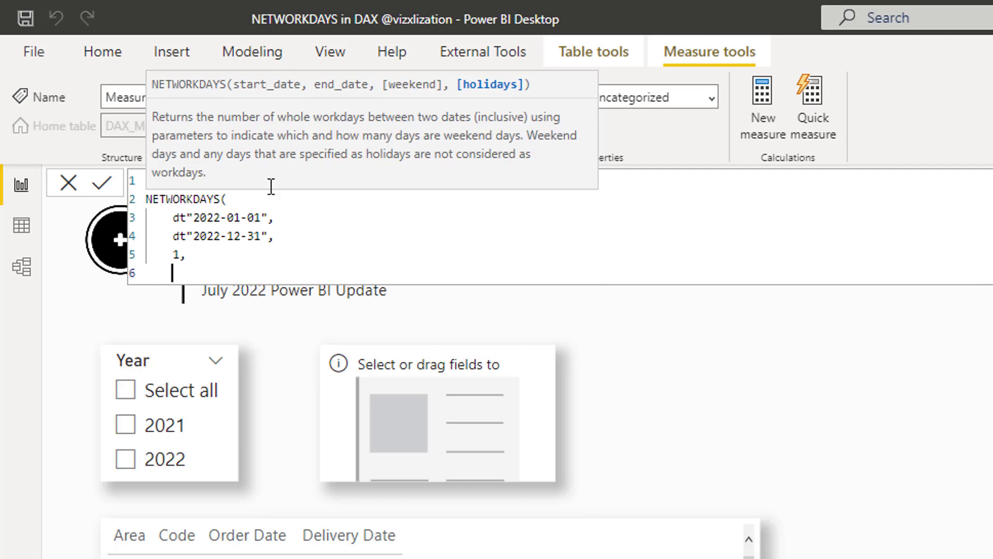
{"action": "type", "text": "{"}
{"action": "type", "text": "dt"}
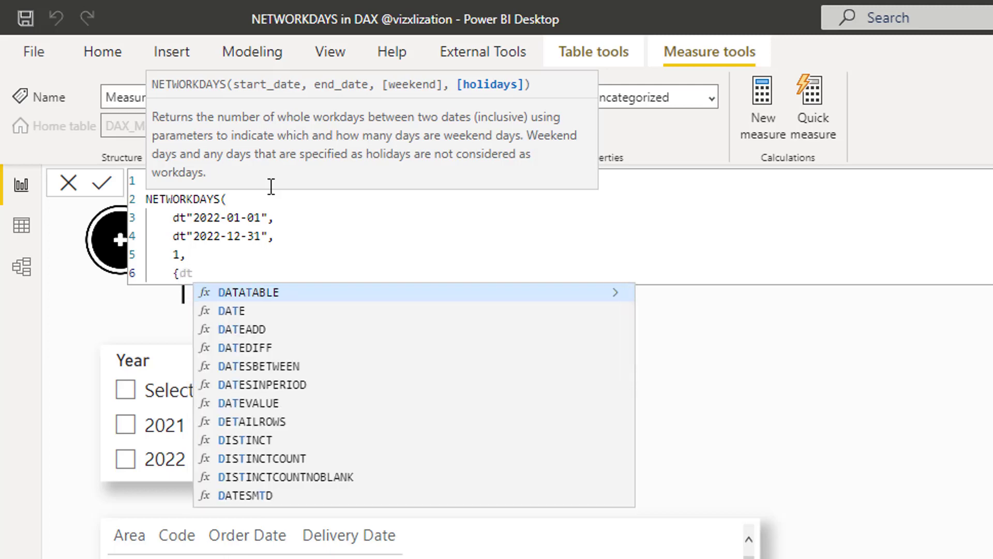
{"action": "type", "text": "\"2022"}
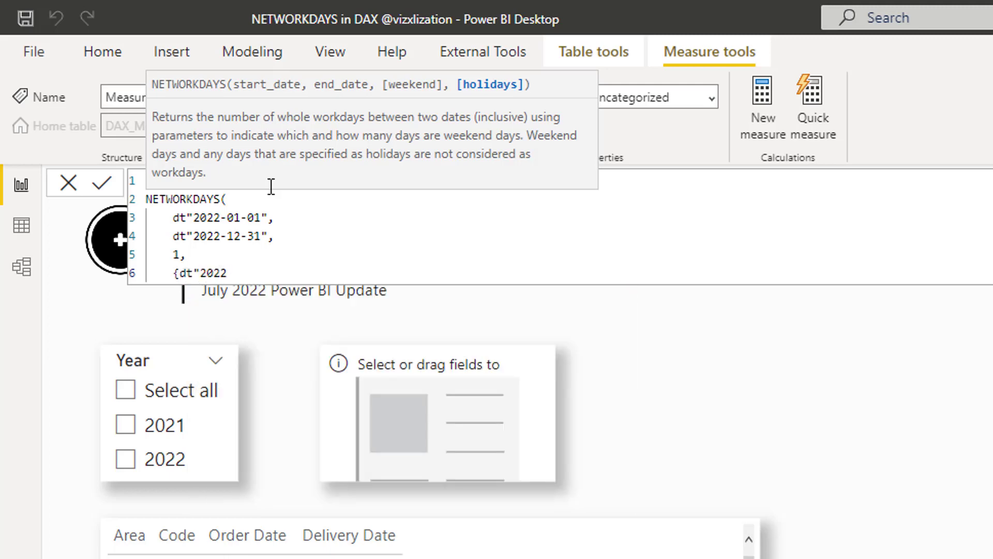
{"action": "type", "text": "-01-01"}
{"action": "type", "text": "\","}
Step: Add dt"2022-07-04" as the second holiday by duplicating the first holiday entry and changing its month and day
{"action": "left_click_drag", "start_coordinate": [275, 266], "coordinate": [182, 264]}
{"action": "key", "text": "ctrl+c"}
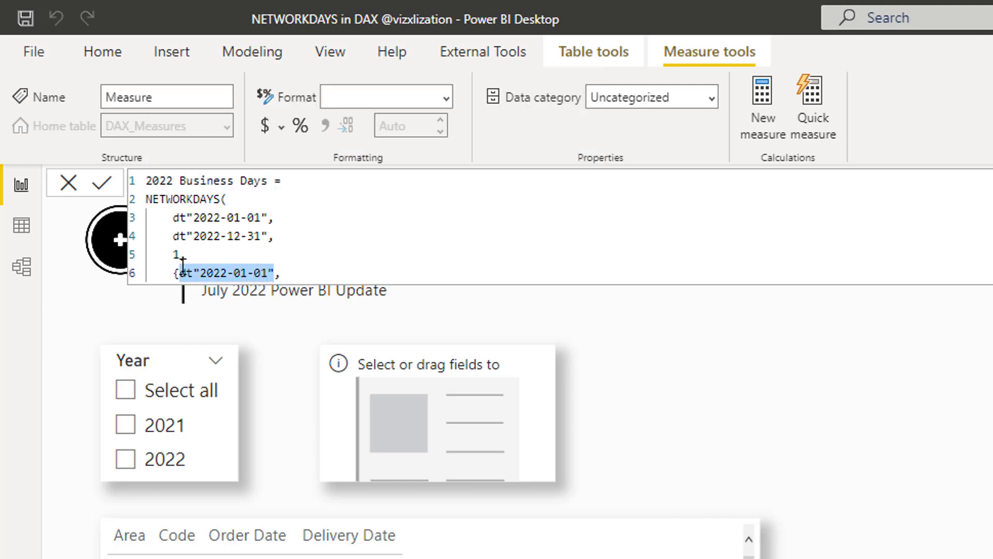
{"action": "left_click", "coordinate": [306, 270]}
{"action": "key", "text": "ctrl+v"}
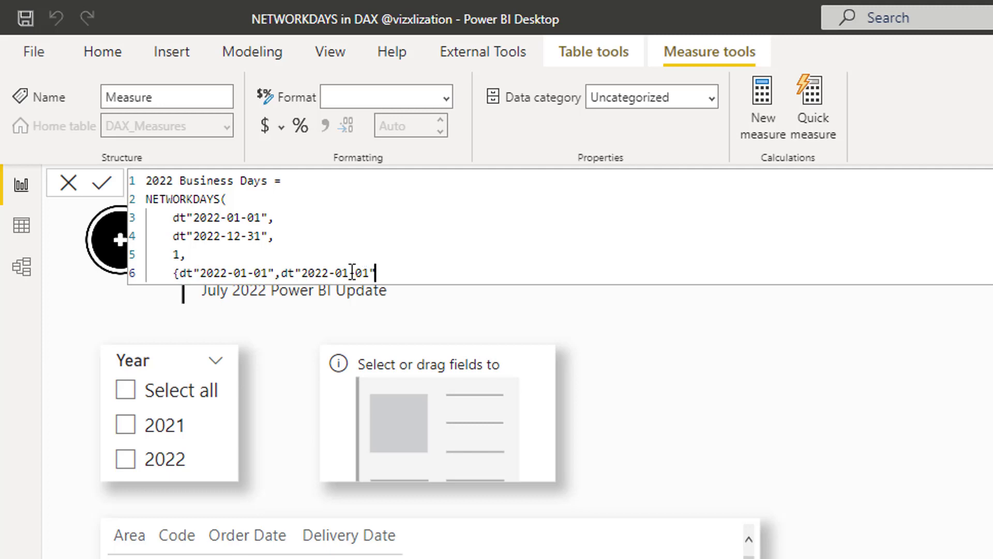
{"action": "left_click_drag", "start_coordinate": [347, 272], "coordinate": [341, 272]}
{"action": "key", "text": "BackSpace"}
{"action": "type", "text": "7"}
{"action": "key", "text": "Right"}
{"action": "key", "text": "Right"}
{"action": "key", "text": "Right"}
{"action": "key", "text": "BackSpace"}
{"action": "type", "text": "4"}
{"action": "key", "text": "Right"}
{"action": "type", "text": ","}
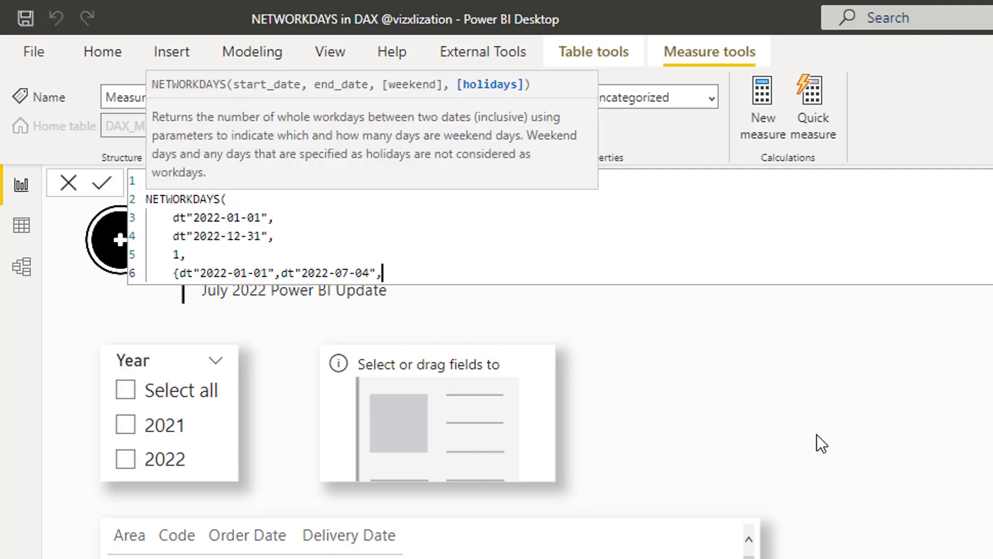
Step: Add dt"2022-11-11" as the third holiday, using the copied date entry with its month and day changed
{"action": "key", "text": "ctrl+v"}
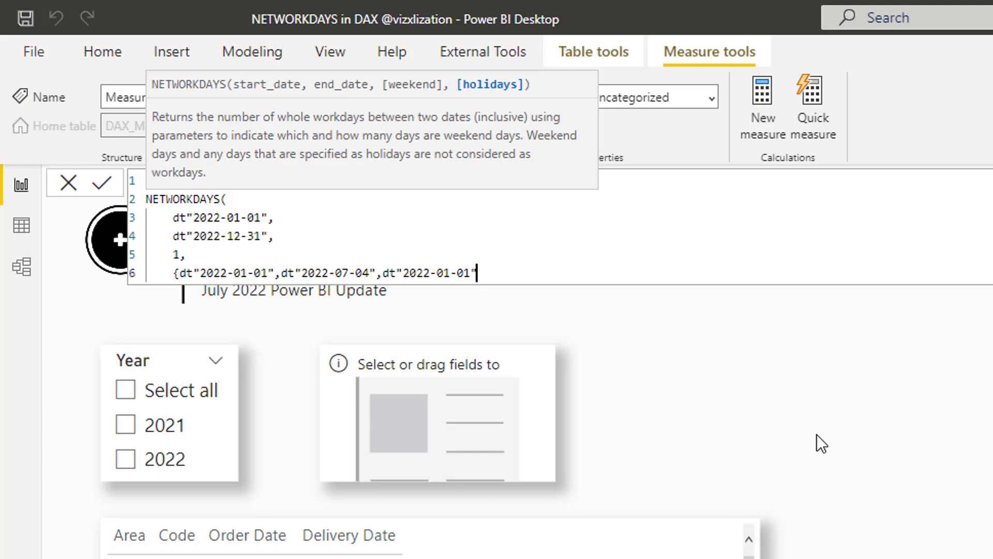
{"action": "left_click", "coordinate": [451, 273]}
{"action": "left_click_drag", "start_coordinate": [450, 273], "coordinate": [444, 272]}
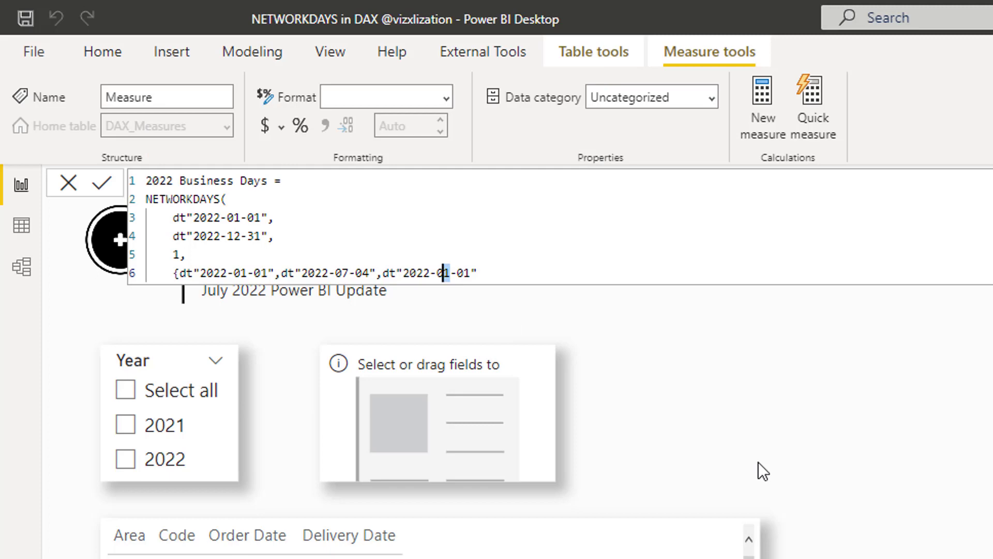
{"action": "key", "text": "BackSpace"}
{"action": "key", "text": "BackSpace"}
{"action": "type", "text": "11"}
{"action": "key", "text": "Right"}
{"action": "key", "text": "Right"}
{"action": "key", "text": "Right"}
{"action": "key", "text": "BackSpace"}
{"action": "key", "text": "BackSpace"}
{"action": "type", "text": "11\","}
Step: Add dt"2022-12-25" as the fourth holiday, using the copied date entry with its month and day changed
{"action": "key", "text": "ctrl+v"}
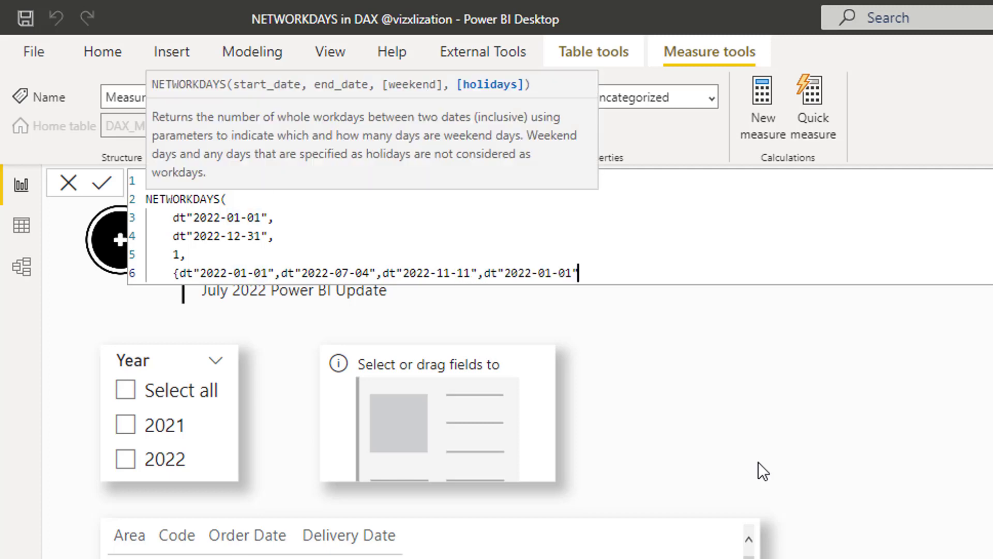
{"action": "left_click", "coordinate": [555, 273]}
{"action": "key", "text": "BackSpace"}
{"action": "key", "text": "BackSpace"}
{"action": "key", "text": "BackSpace"}
{"action": "type", "text": "12-0"}
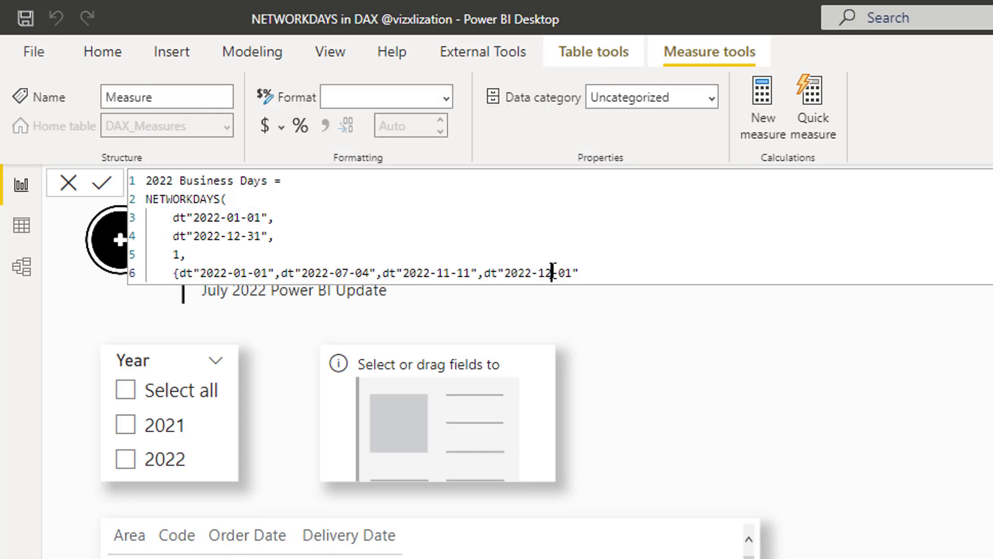
{"action": "key", "text": "Delete"}
{"action": "key", "text": "Delete"}
{"action": "type", "text": "25"}
Step: Close the holidays list with a brace, close NETWORKDAYS with a parenthesis on its own line, and commit the measure
{"action": "key", "text": "BackSpace"}
{"action": "type", "text": "}"}
{"action": "key", "text": "shift+Return"}
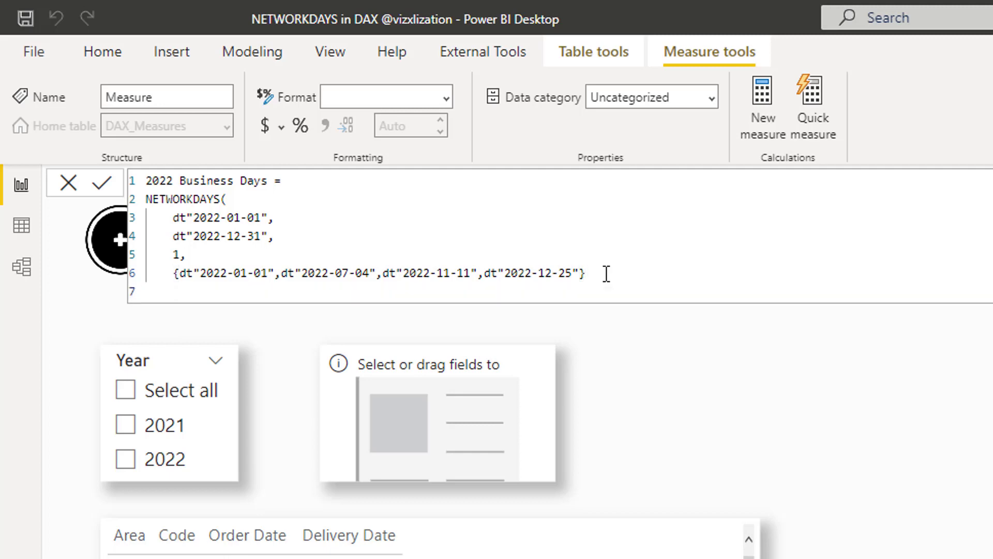
{"action": "type", "text": ")"}
{"action": "key", "text": "Return"}
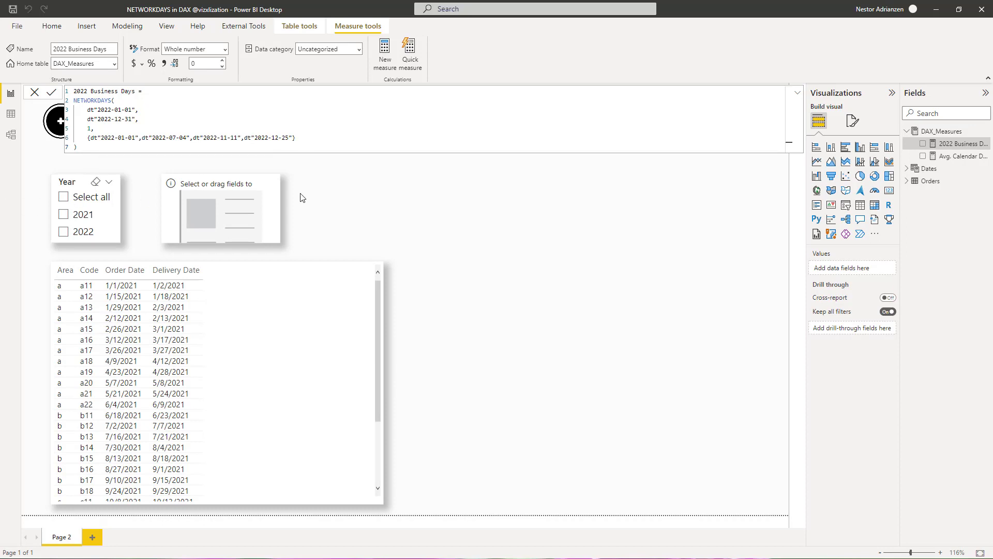
{"action": "left_click", "coordinate": [605, 230]}
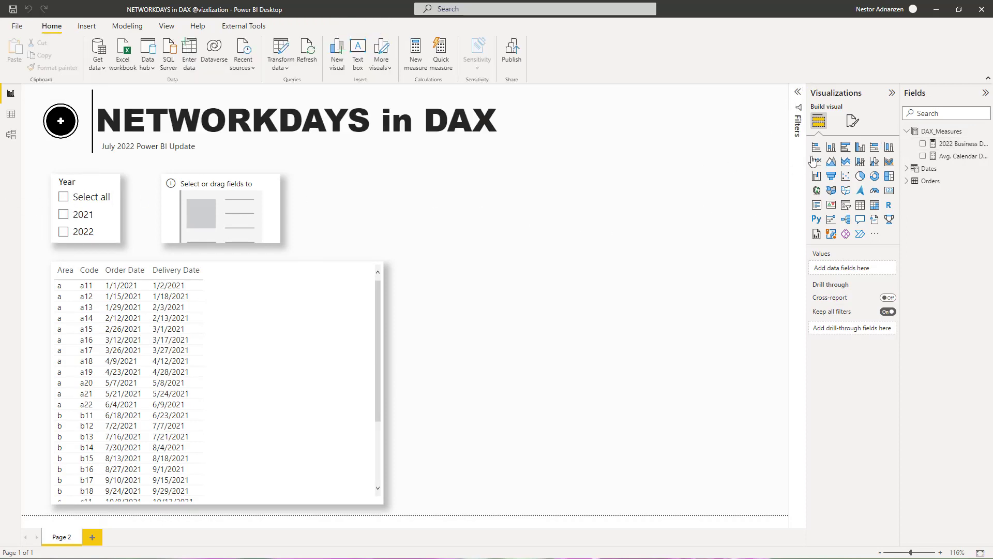
Step: Widen the visualization and field lists, and show the 2022 Business Days measure in the empty card beside the Year slicer
{"action": "left_click_drag", "start_coordinate": [807, 160], "coordinate": [786, 161]}
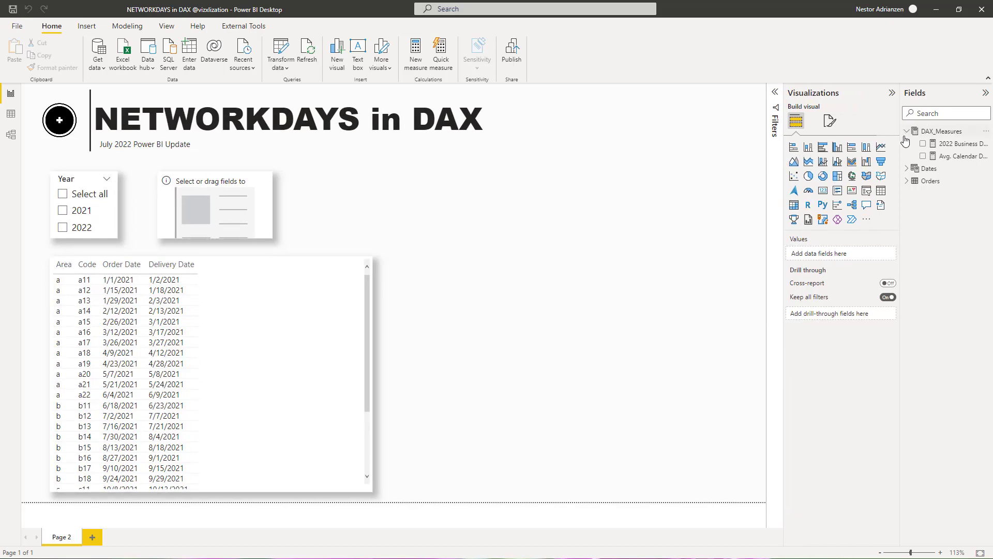
{"action": "left_click_drag", "start_coordinate": [900, 144], "coordinate": [877, 144]}
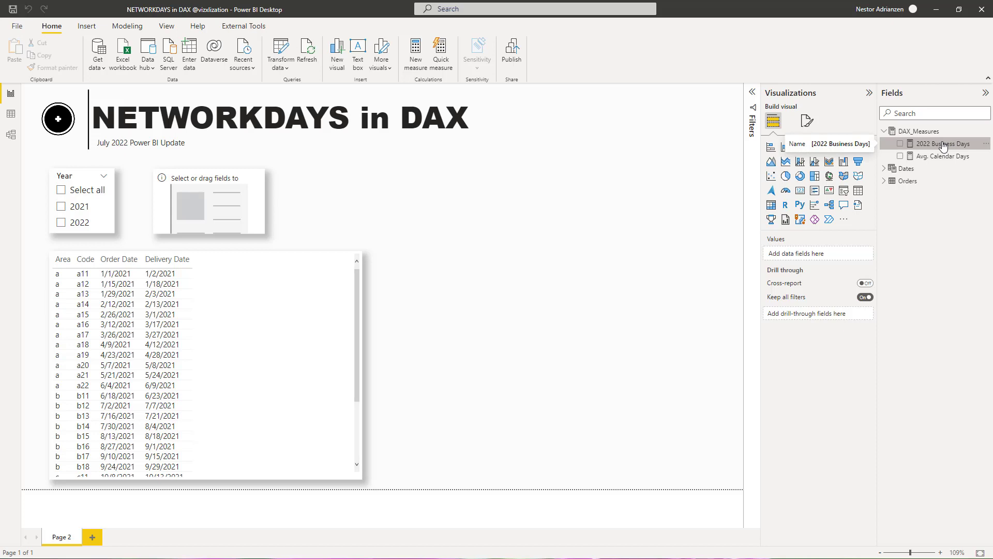
{"action": "left_click_drag", "start_coordinate": [942, 146], "coordinate": [217, 188]}
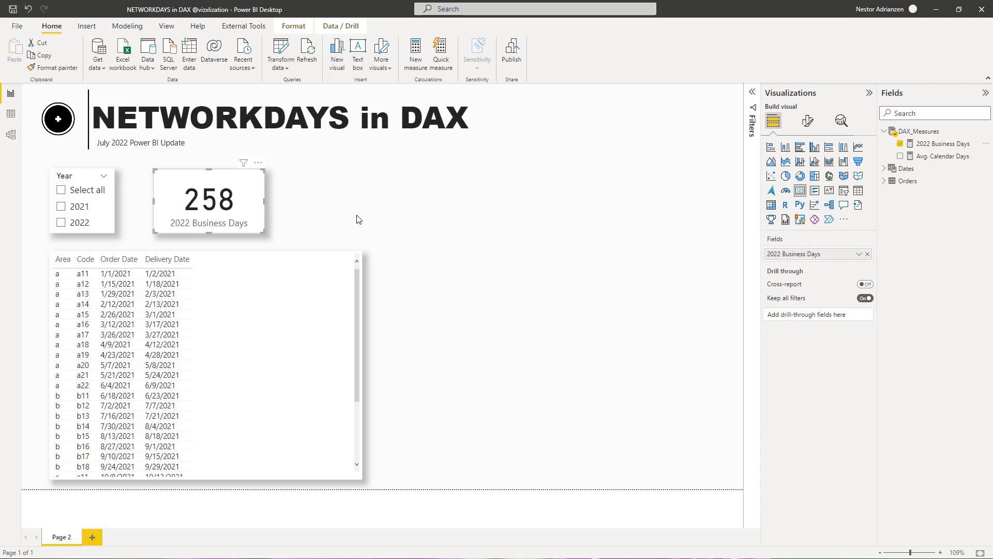
{"action": "left_click", "coordinate": [356, 215]}
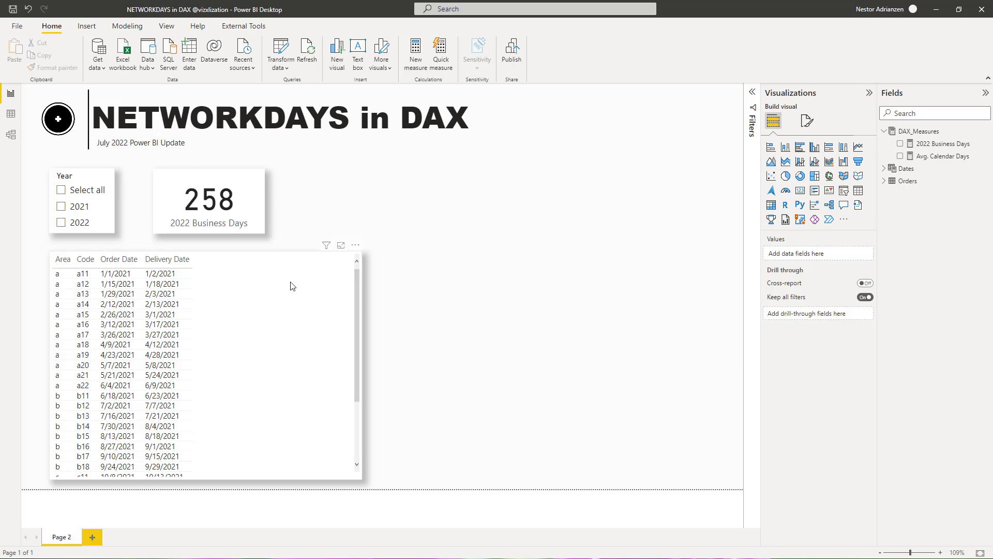
Step: Examine the columns used in the orders table visual and expand the Orders table's fields
{"action": "left_click", "coordinate": [296, 276]}
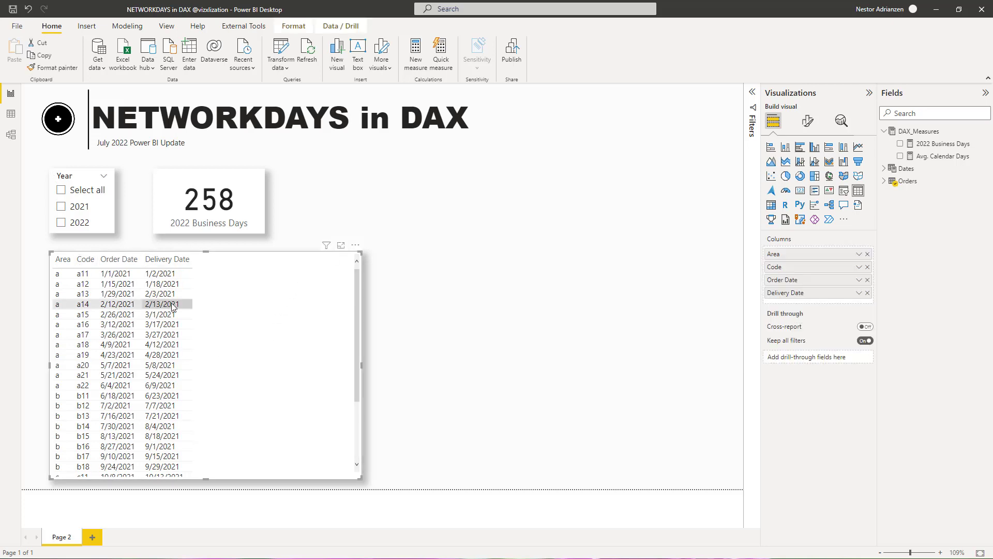
{"action": "left_click", "coordinate": [884, 180]}
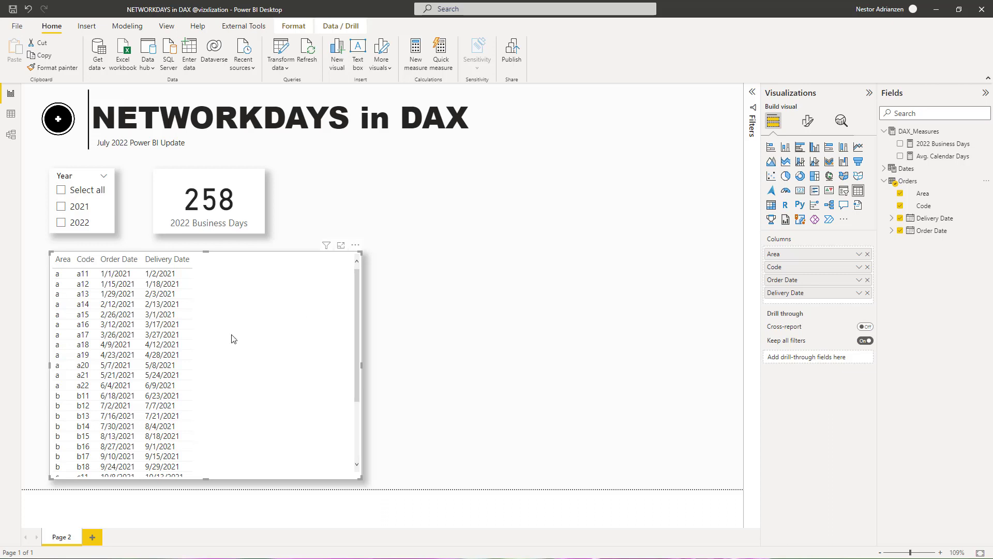
{"action": "left_click", "coordinate": [512, 222]}
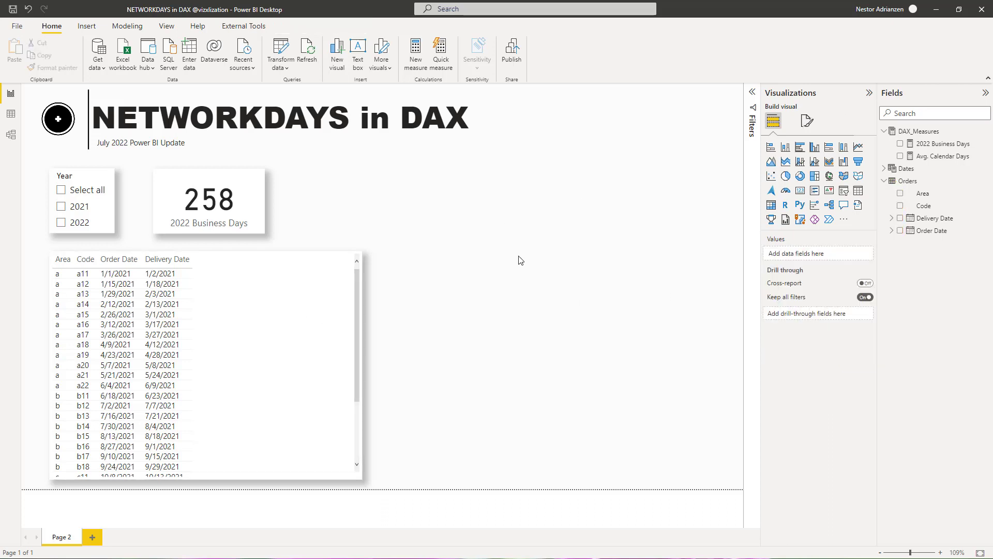
Step: Create a measure named Avg. Business Days in the DAX_Measures table and start its formula with AVERAGEX on a new line
{"action": "right_click", "coordinate": [916, 135]}
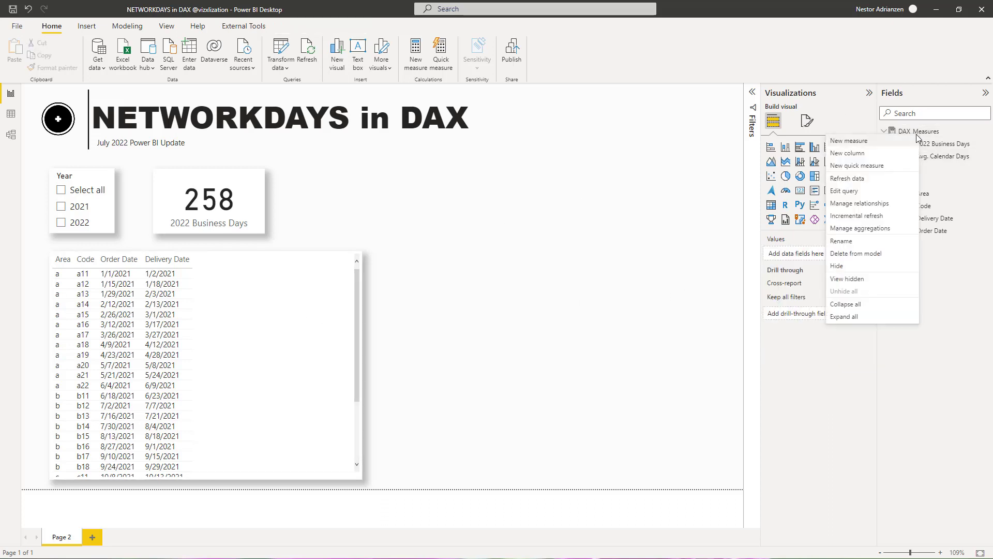
{"action": "left_click", "coordinate": [834, 140]}
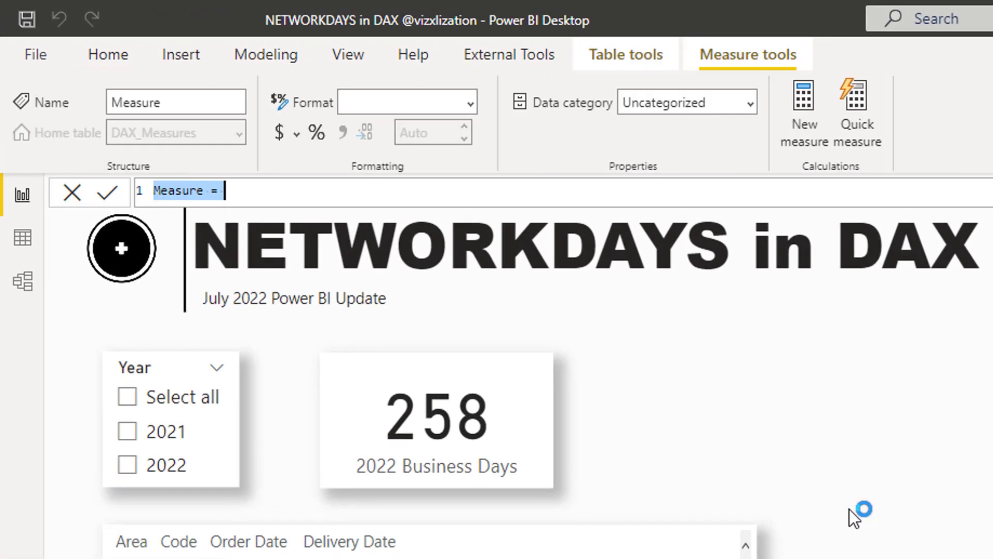
{"action": "type", "text": "Avg."}
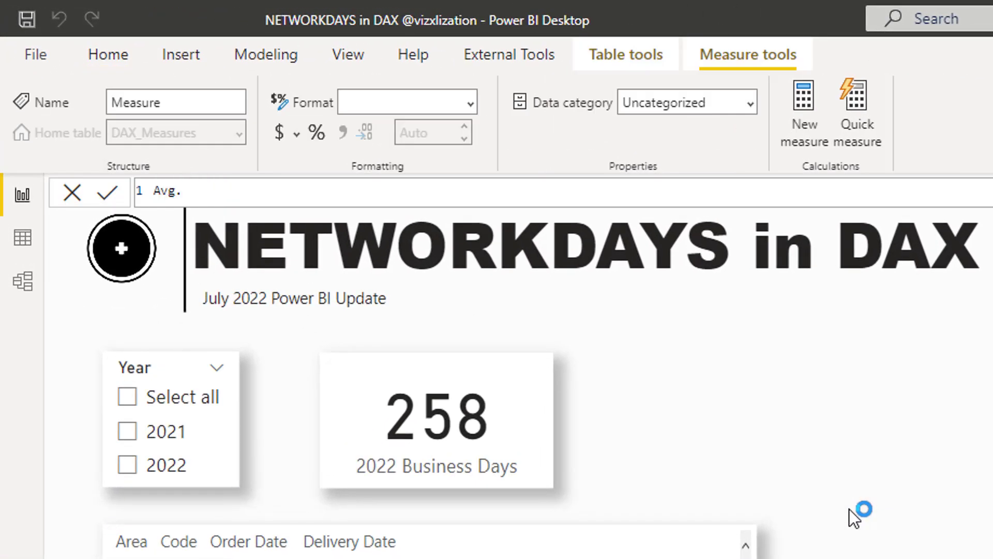
{"action": "type", "text": " Business Da"}
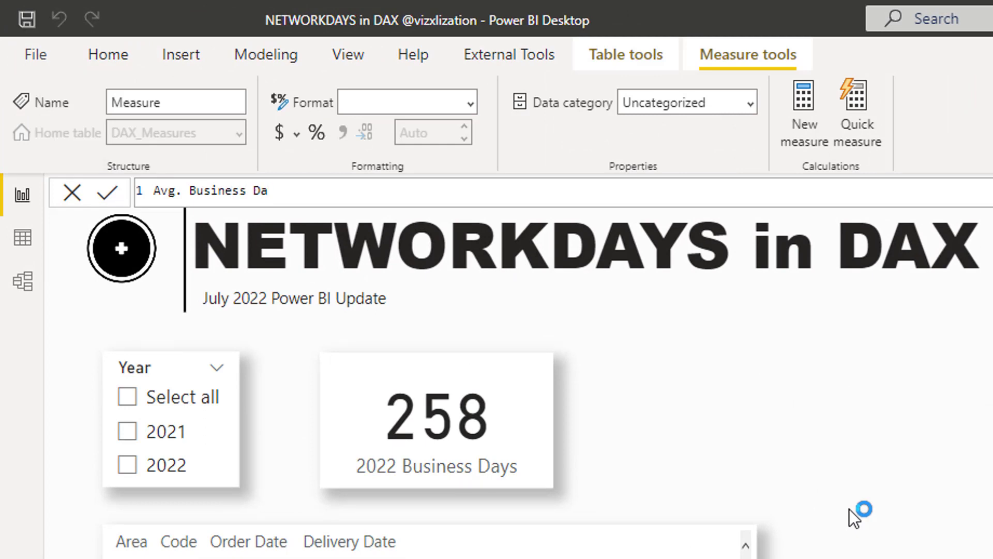
{"action": "type", "text": "ys ="}
{"action": "key", "text": "Return"}
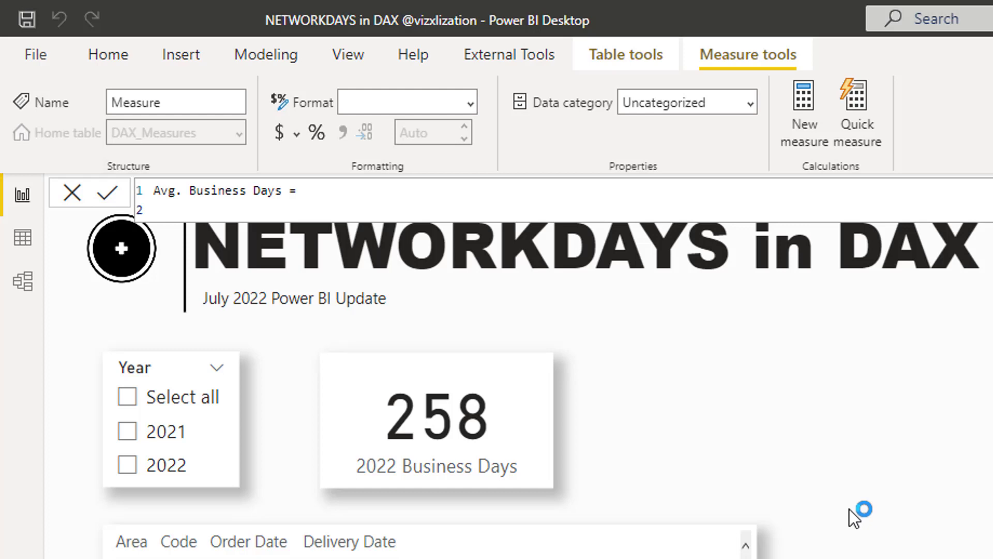
{"action": "type", "text": "aver"}
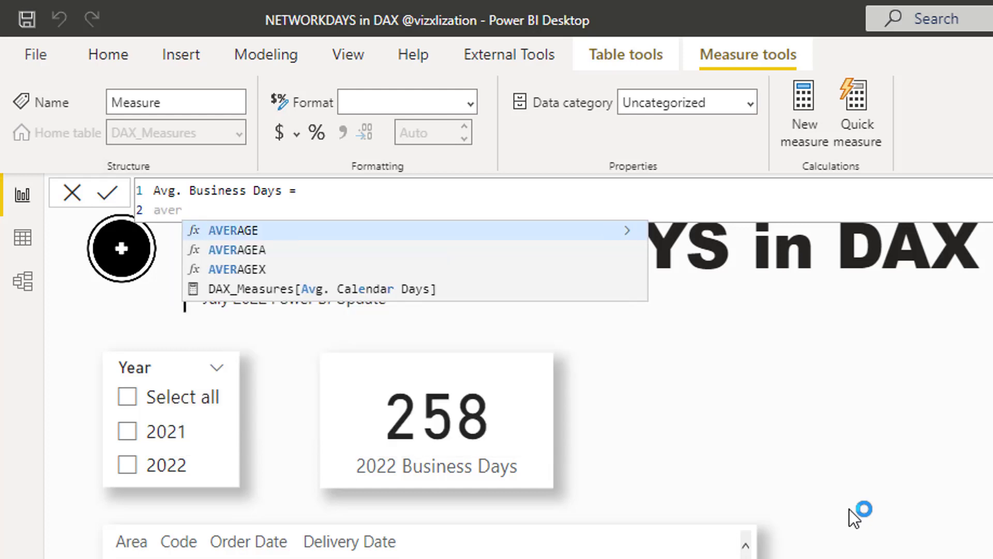
{"action": "left_click", "coordinate": [270, 270]}
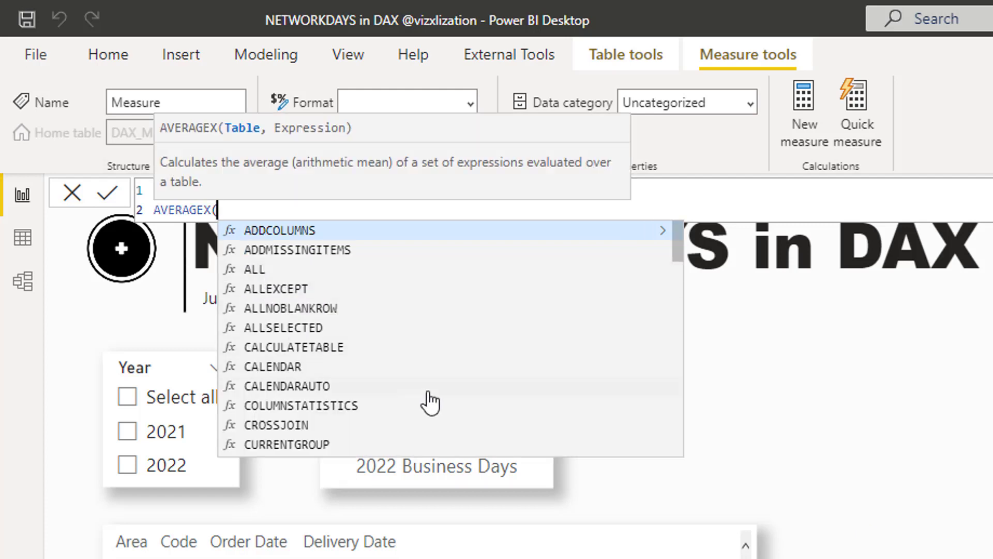
{"action": "key", "text": "Tab"}
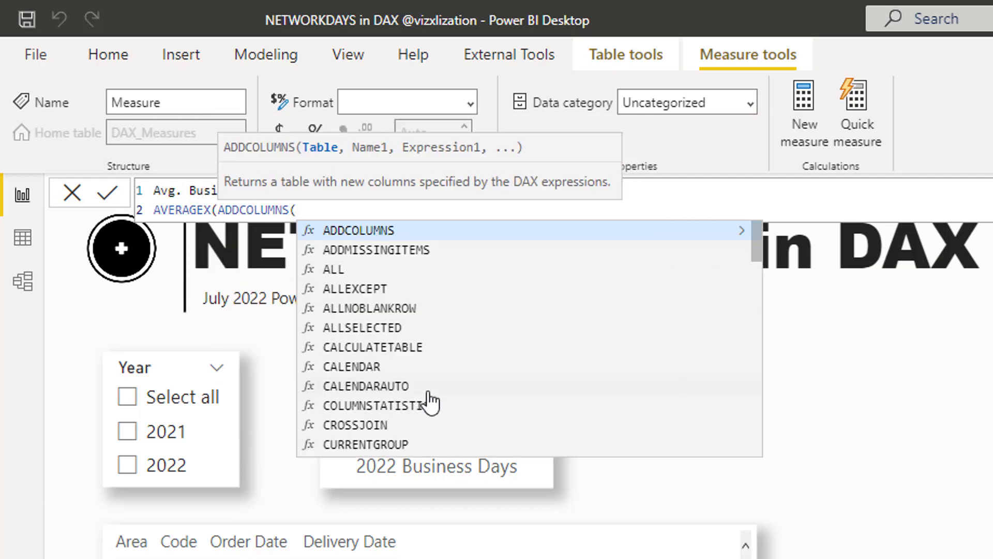
{"action": "key", "text": "BackSpace"}
{"action": "key", "text": "BackSpace"}
{"action": "key", "text": "BackSpace"}
{"action": "key", "text": "BackSpace"}
{"action": "key", "text": "BackSpace"}
{"action": "key", "text": "BackSpace"}
{"action": "key", "text": "BackSpace"}
{"action": "key", "text": "BackSpace"}
{"action": "key", "text": "BackSpace"}
{"action": "key", "text": "BackSpace"}
{"action": "key", "text": "BackSpace"}
Step: Add the Orders table as the first argument of AVERAGEX on its own line
{"action": "key", "text": "shift+Return"}
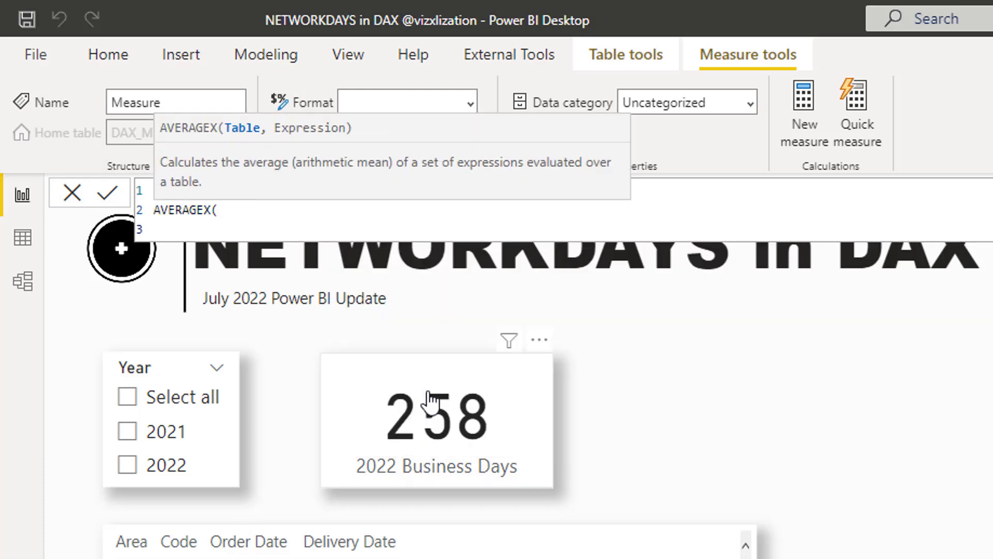
{"action": "type", "text": "orde"}
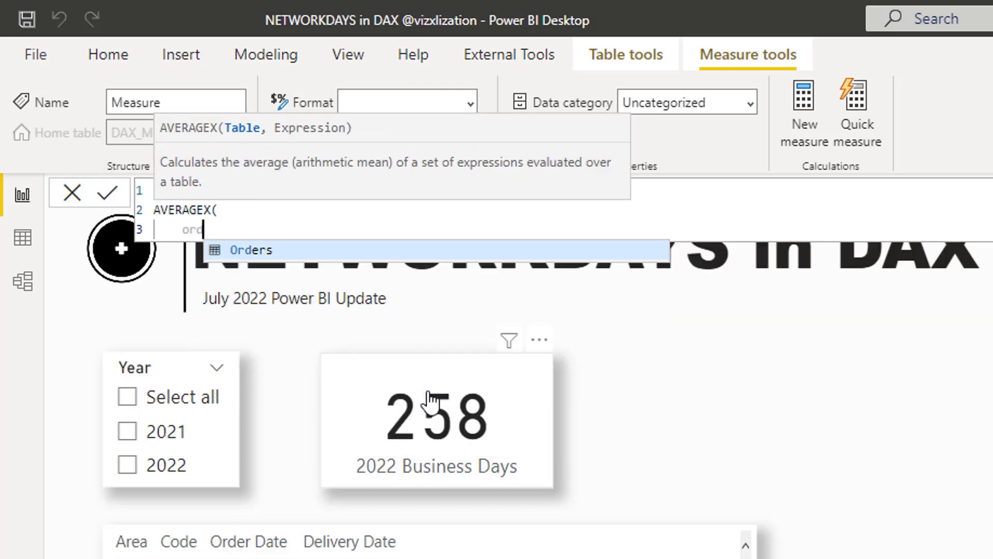
{"action": "left_click", "coordinate": [255, 250]}
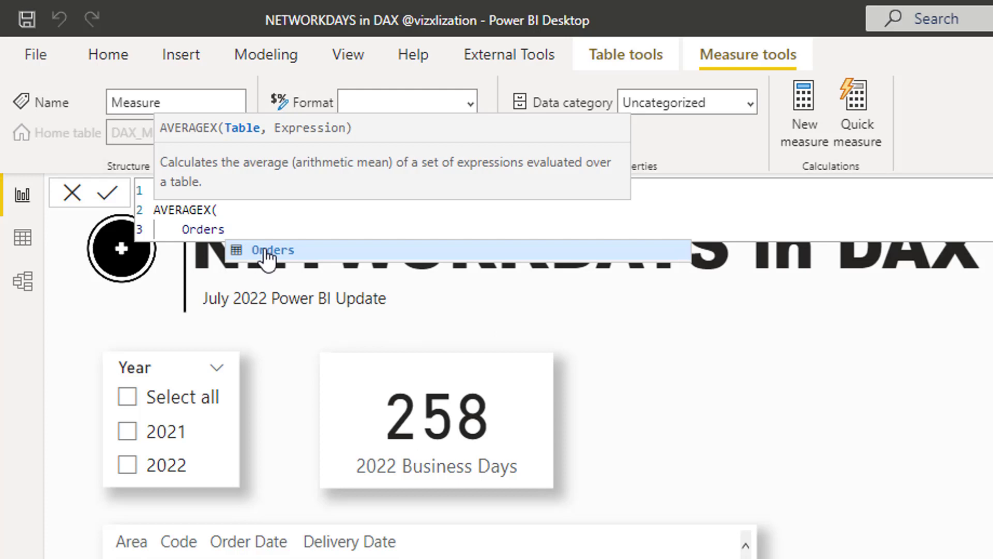
{"action": "type", "text": ","}
{"action": "key", "text": "shift+Return"}
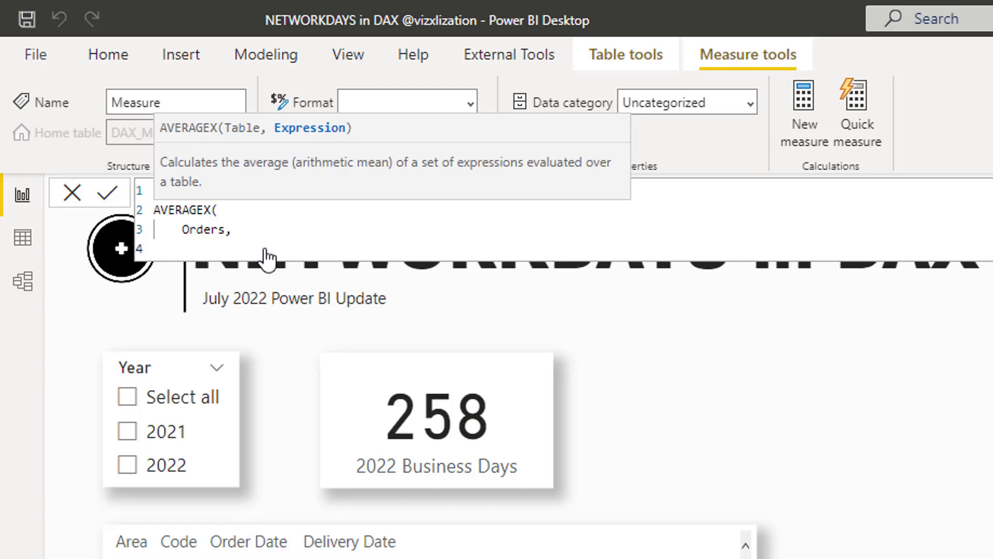
Step: Open NETWORKDAYS as the AVERAGEX expression and set Orders[Order Date] as its start date, each on its own line
{"action": "type", "text": "netw"}
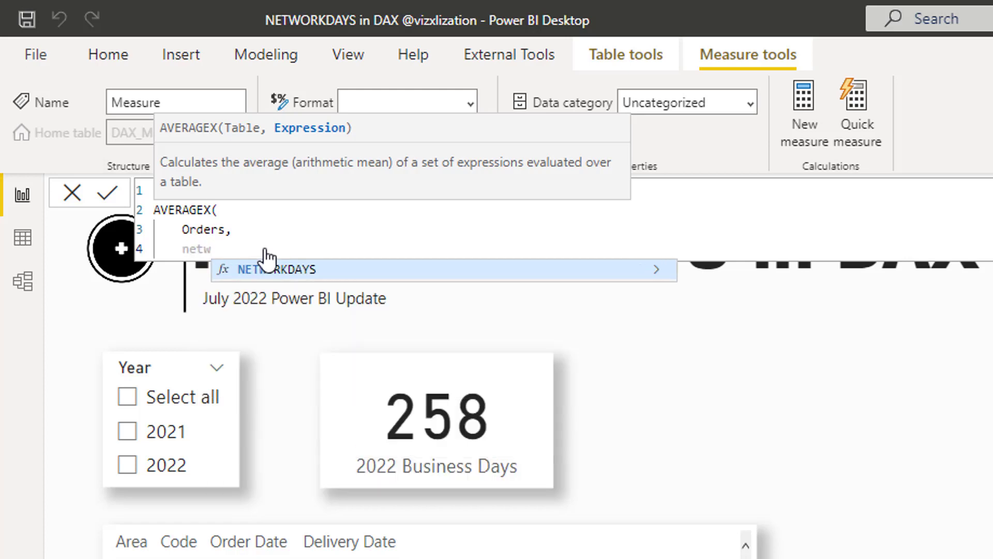
{"action": "left_click", "coordinate": [283, 259]}
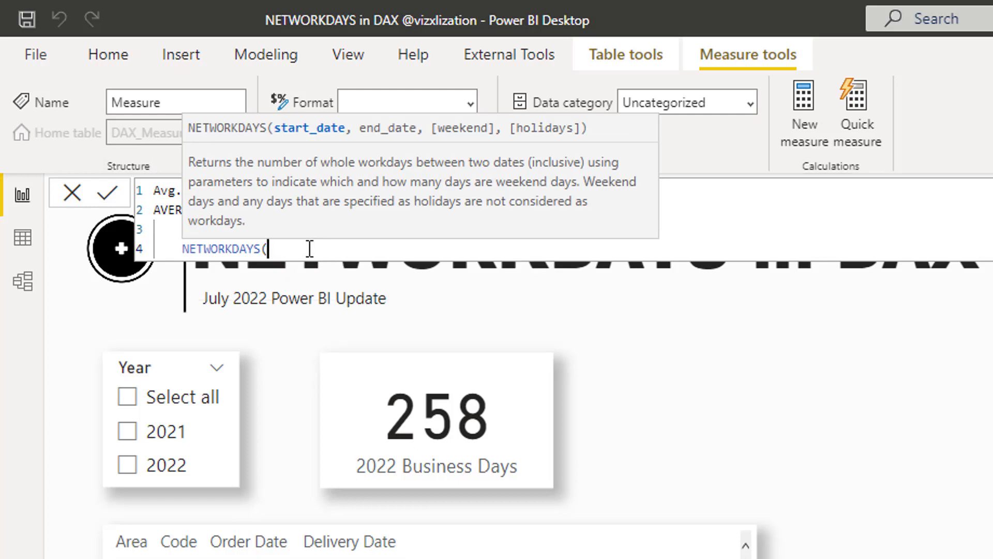
{"action": "key", "text": "shift+Return"}
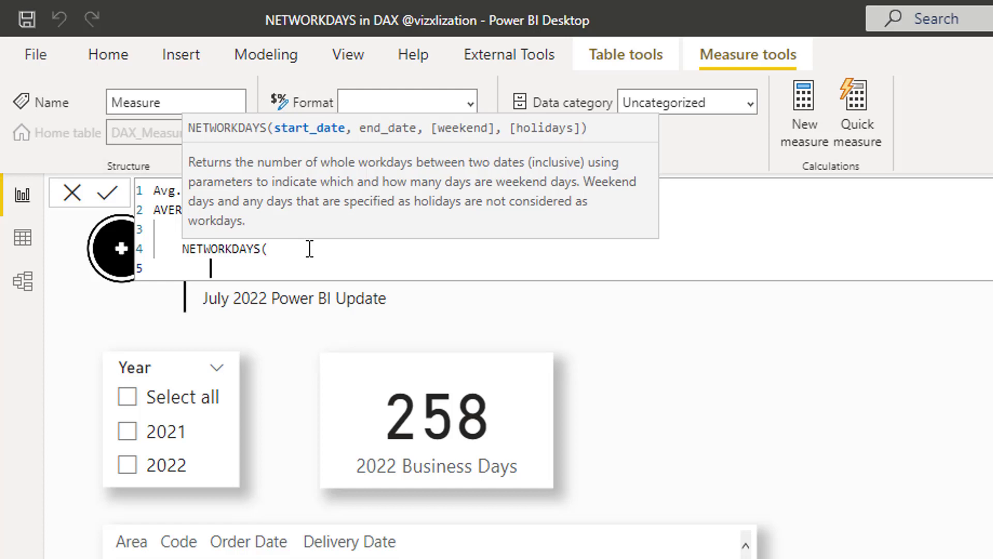
{"action": "type", "text": "order"}
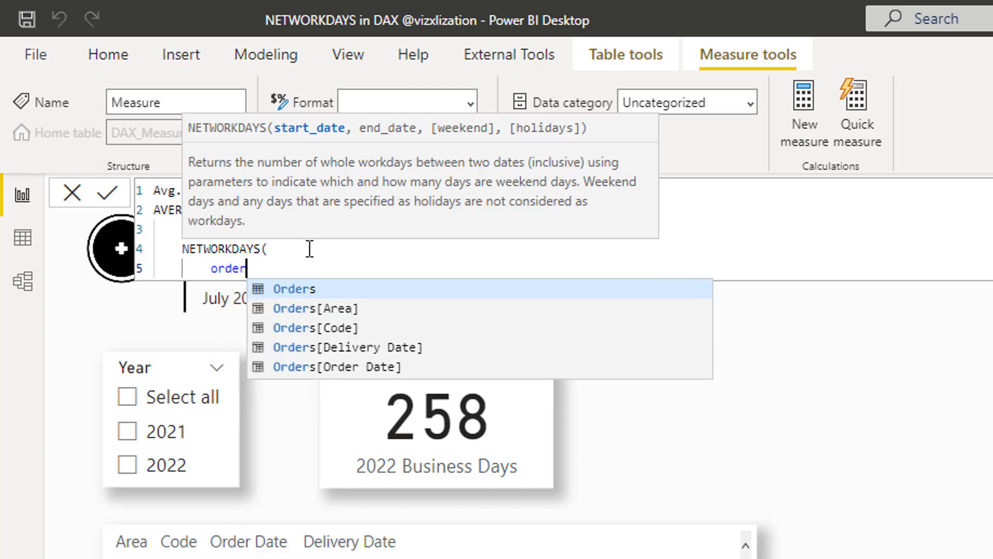
{"action": "left_click", "coordinate": [342, 369]}
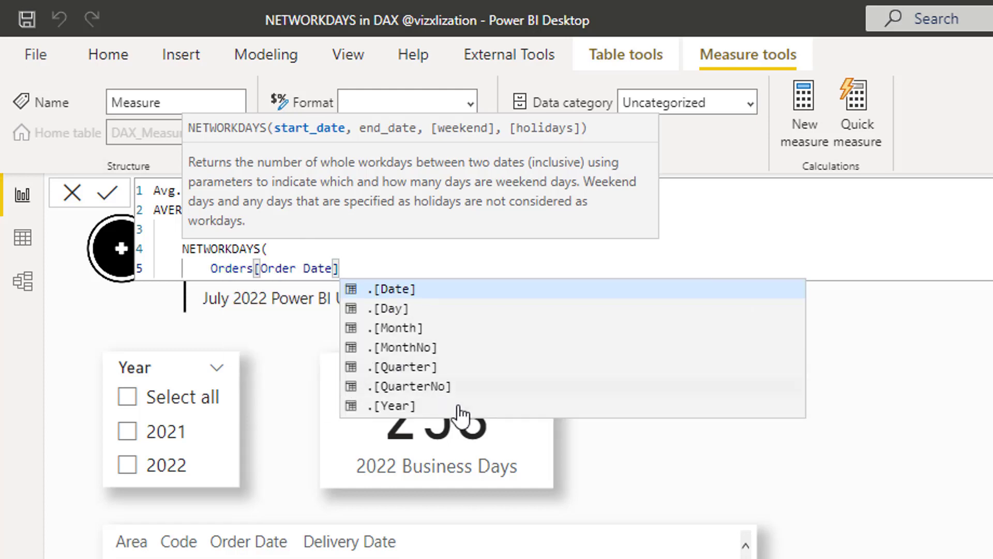
{"action": "type", "text": ","}
{"action": "key", "text": "shift+Return"}
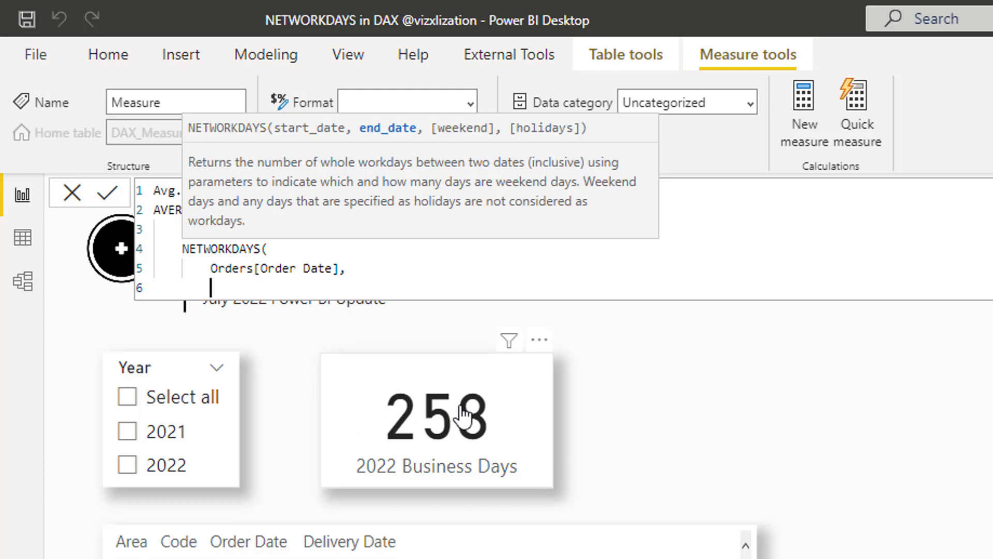
Step: Add Orders[Delivery Date] as the end date argument of NETWORKDAYS on its own line
{"action": "type", "text": "del"}
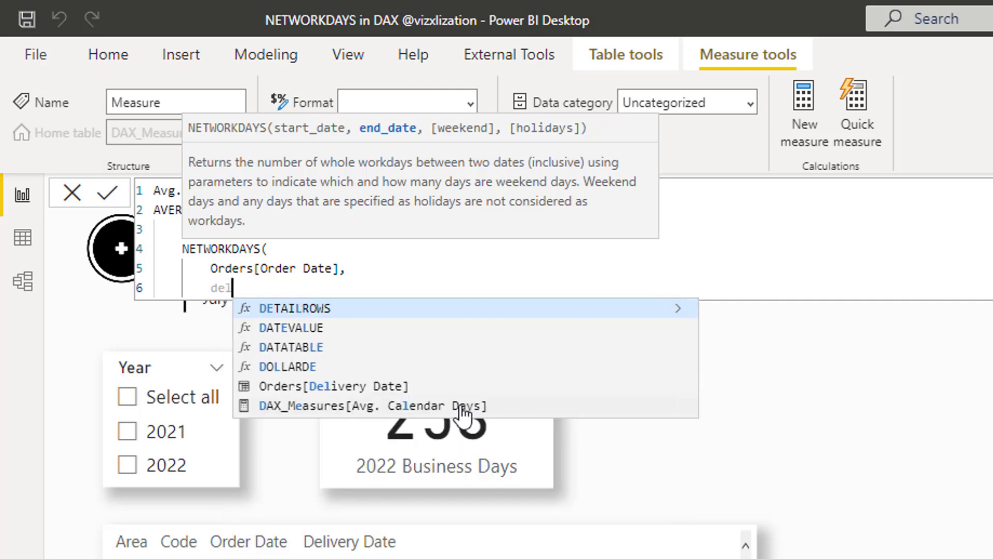
{"action": "left_click", "coordinate": [383, 392]}
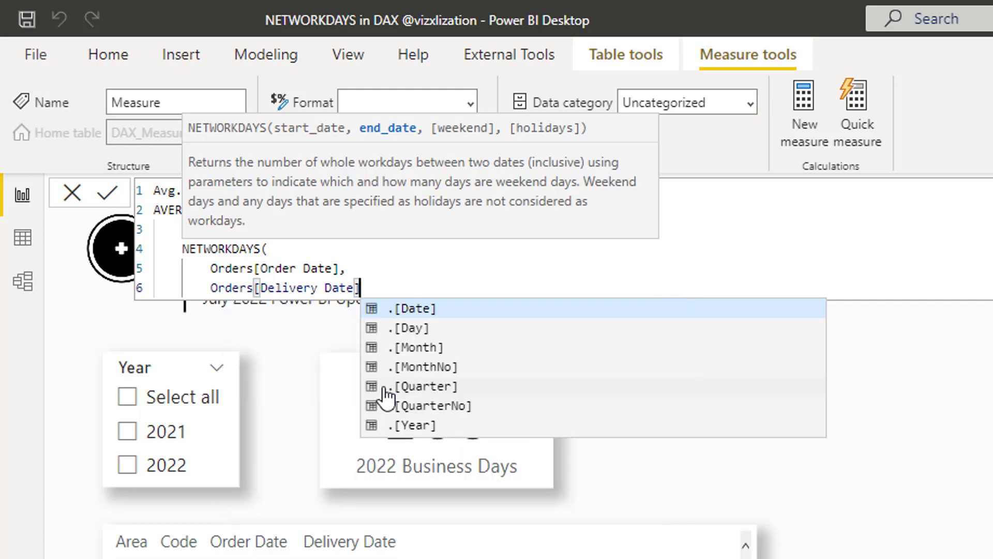
{"action": "type", "text": ","}
{"action": "key", "text": "shift+Return"}
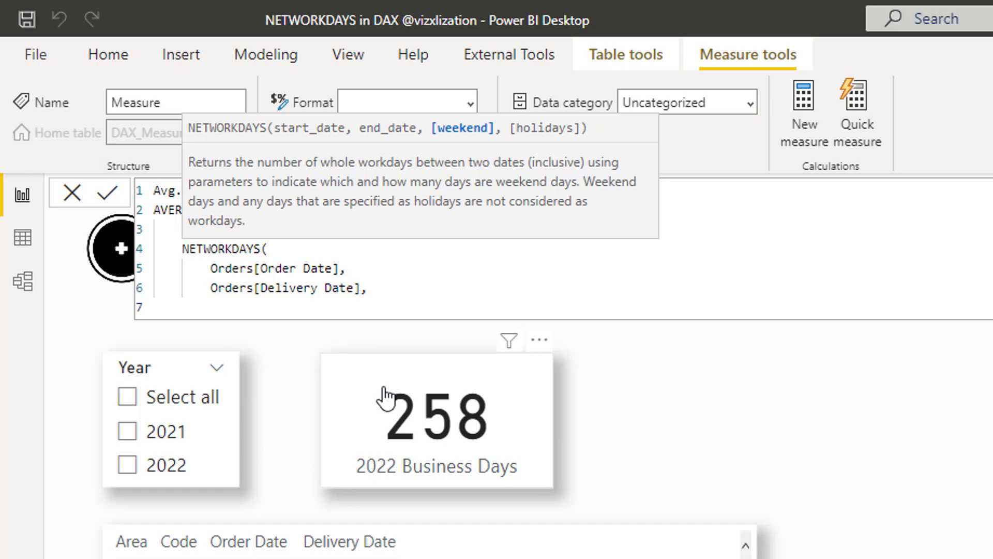
Step: Set the weekend argument to 1 and start a new line for the holidays argument
{"action": "type", "text": "1,"}
{"action": "key", "text": "shift+Return"}
{"action": "key", "text": "ctrl+z"}
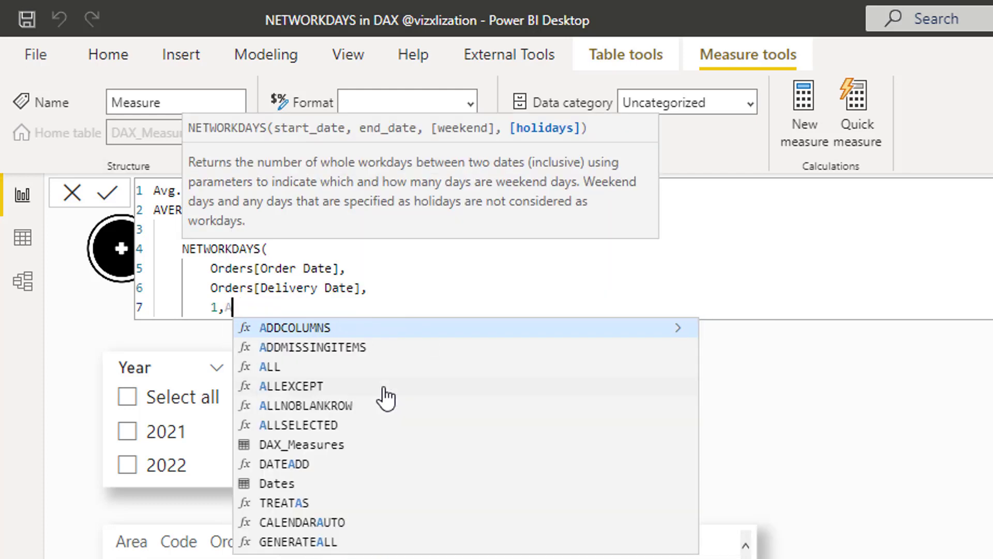
{"action": "key", "text": "Escape"}
{"action": "key", "text": "shift+Return"}
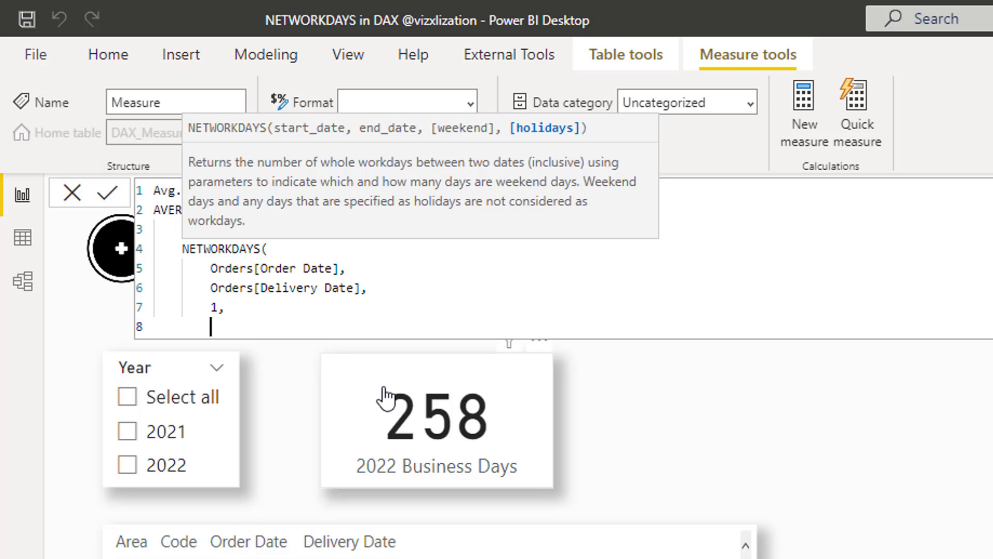
Step: Start the holidays list of NETWORKDAYS with the date dt"2021-07-04" followed by a comma
{"action": "type", "text": "{dt"}
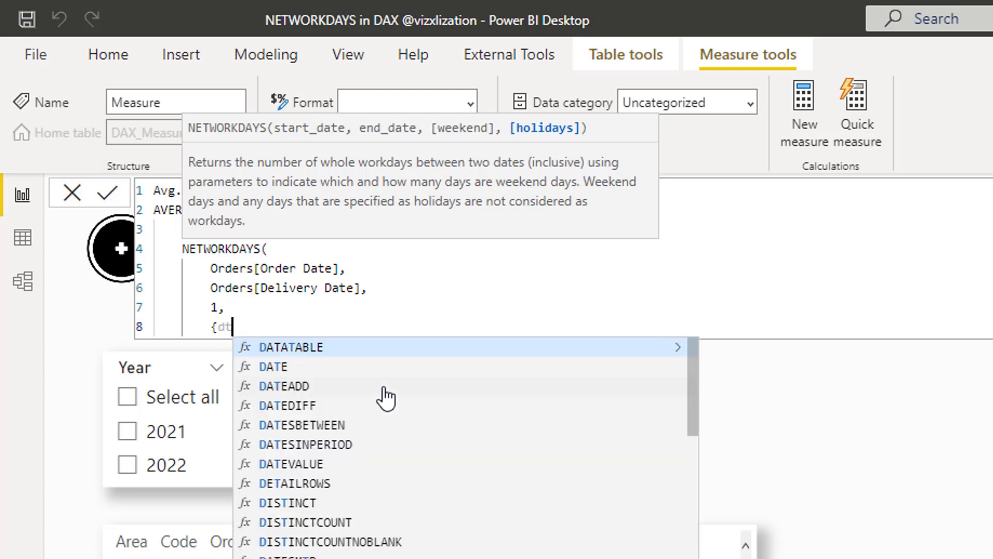
{"action": "type", "text": "\""}
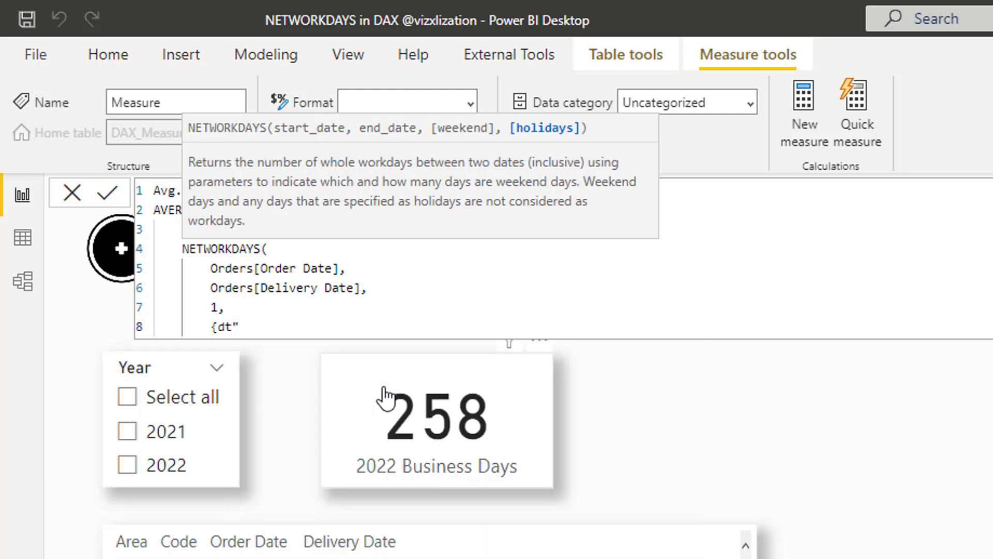
{"action": "type", "text": "2021-07-04\","}
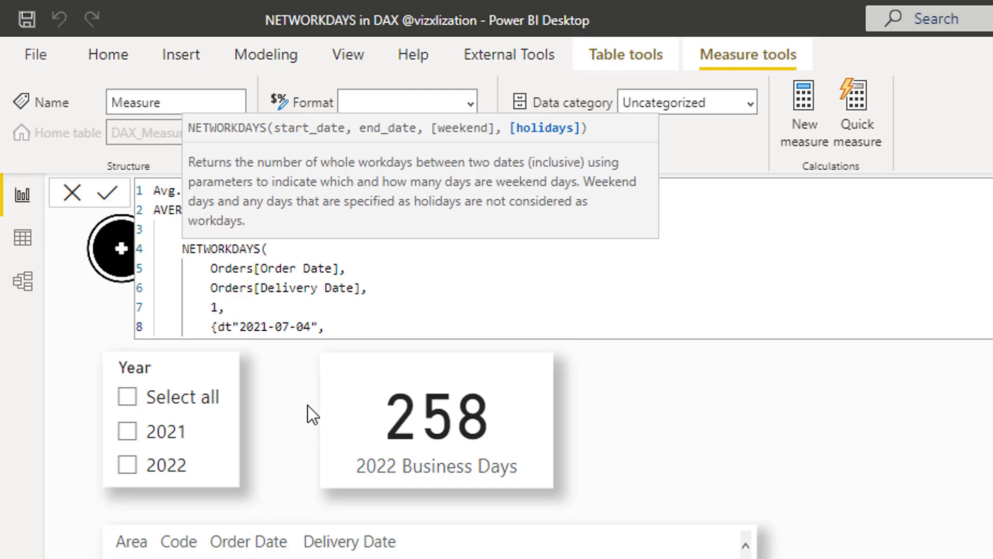
Step: Add dt"2022-07-04" as the second holiday by copying the first date and changing its year, and close the list
{"action": "left_click", "coordinate": [322, 327]}
{"action": "left_click_drag", "start_coordinate": [321, 327], "coordinate": [220, 327]}
{"action": "key", "text": "ctrl+c"}
{"action": "left_click", "coordinate": [363, 331]}
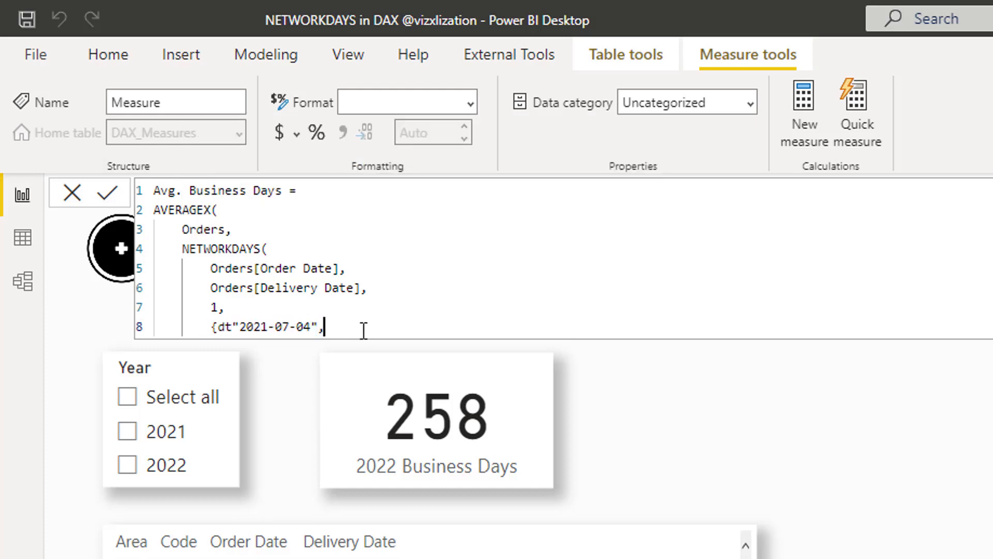
{"action": "key", "text": "ctrl+v"}
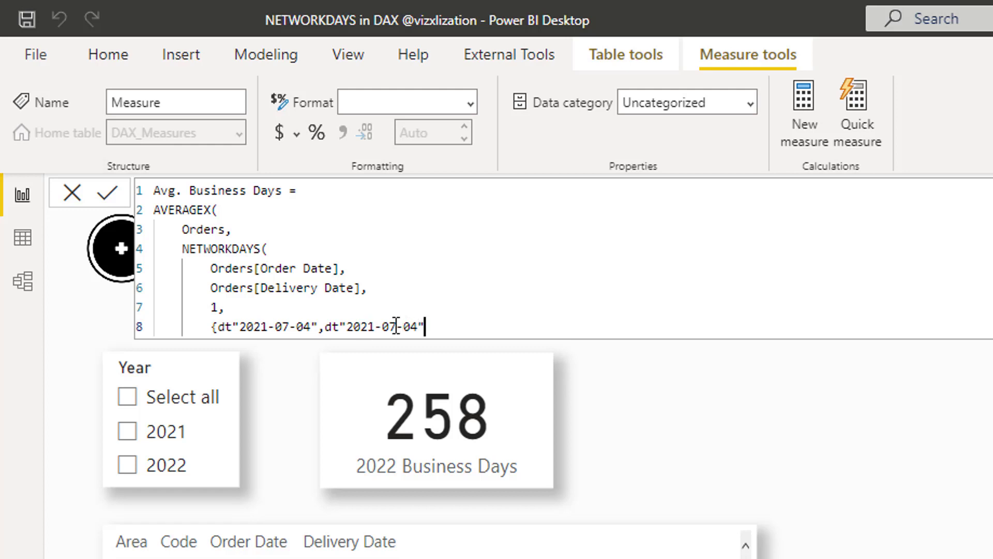
{"action": "left_click", "coordinate": [376, 328]}
{"action": "key", "text": "BackSpace"}
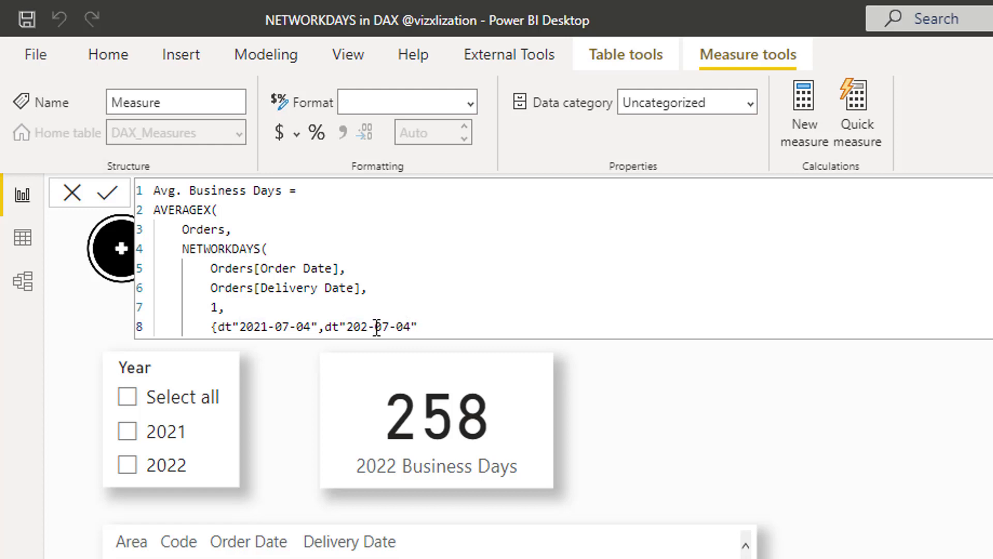
{"action": "type", "text": "2"}
{"action": "left_click", "coordinate": [477, 326]}
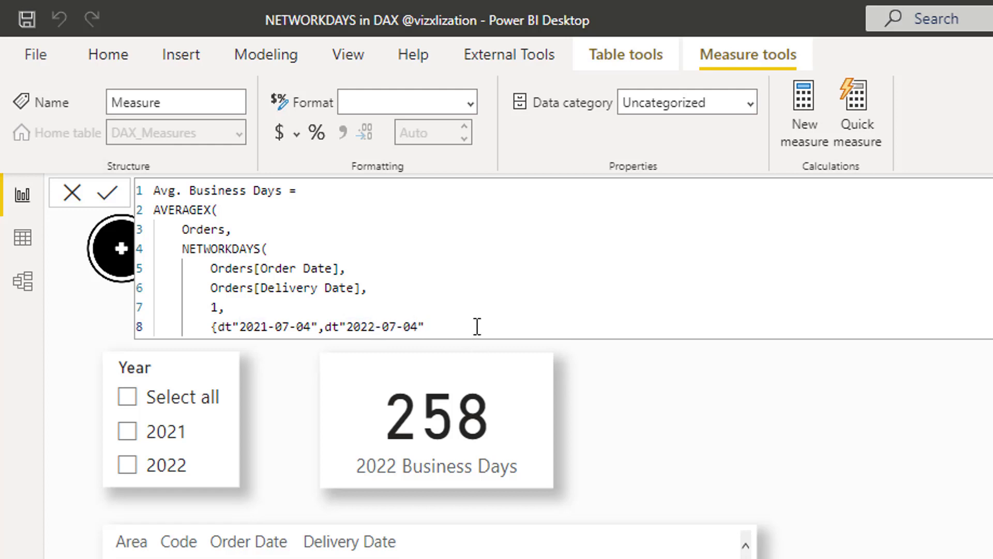
{"action": "type", "text": "}"}
Step: Close NETWORKDAYS and AVERAGEX on their own lines, commit the Avg. Business Days measure and collapse the formula editor
{"action": "key", "text": "shift+Return"}
{"action": "key", "text": "BackSpace"}
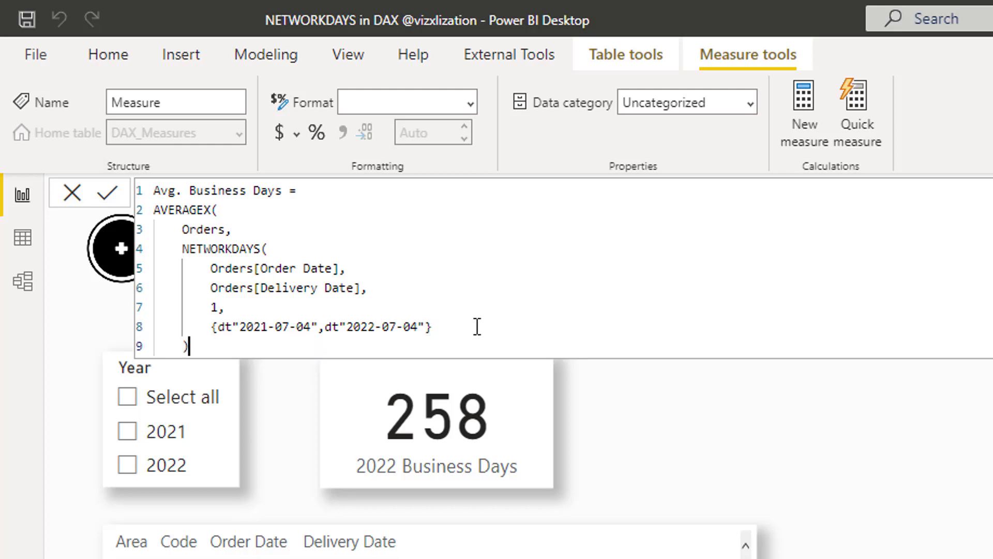
{"action": "type", "text": ")"}
{"action": "key", "text": "Return"}
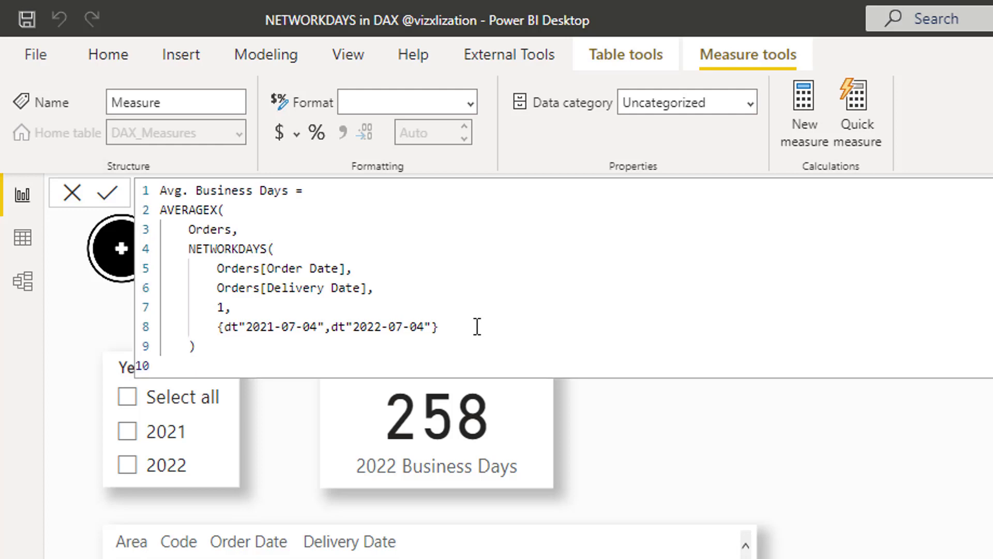
{"action": "type", "text": ")"}
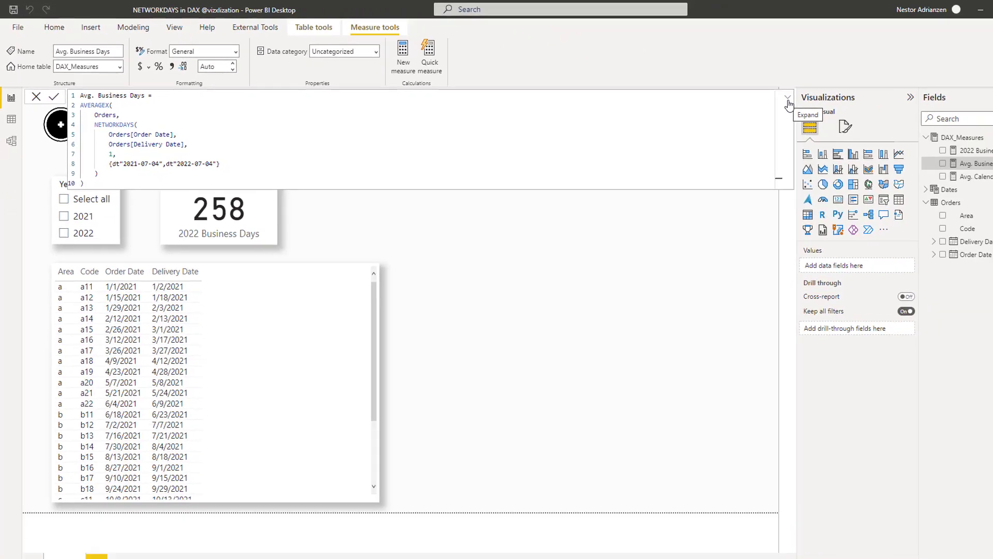
{"action": "left_click", "coordinate": [752, 98]}
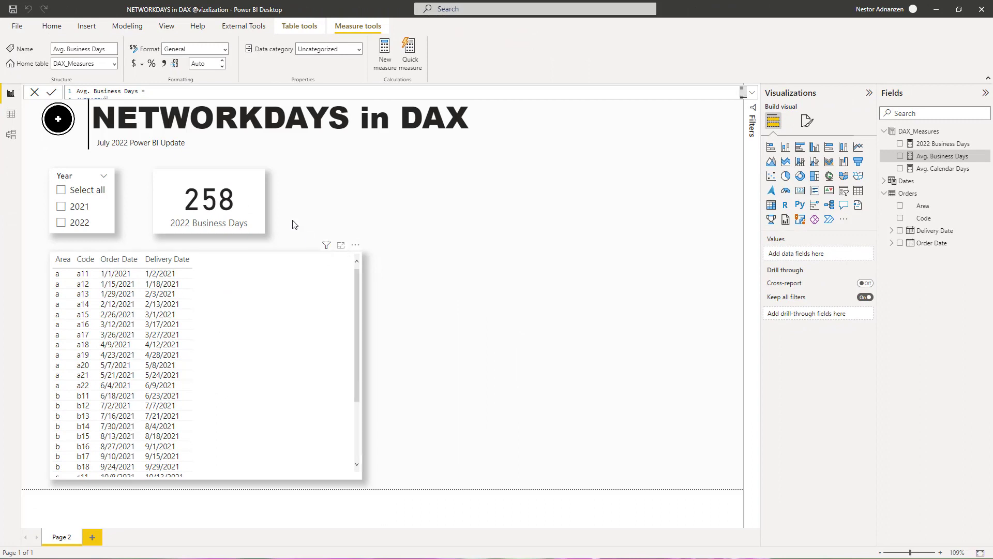
Step: Duplicate the 2022 Business Days card beside the original and replace the copy's field with Avg. Business Days
{"action": "left_click", "coordinate": [256, 200]}
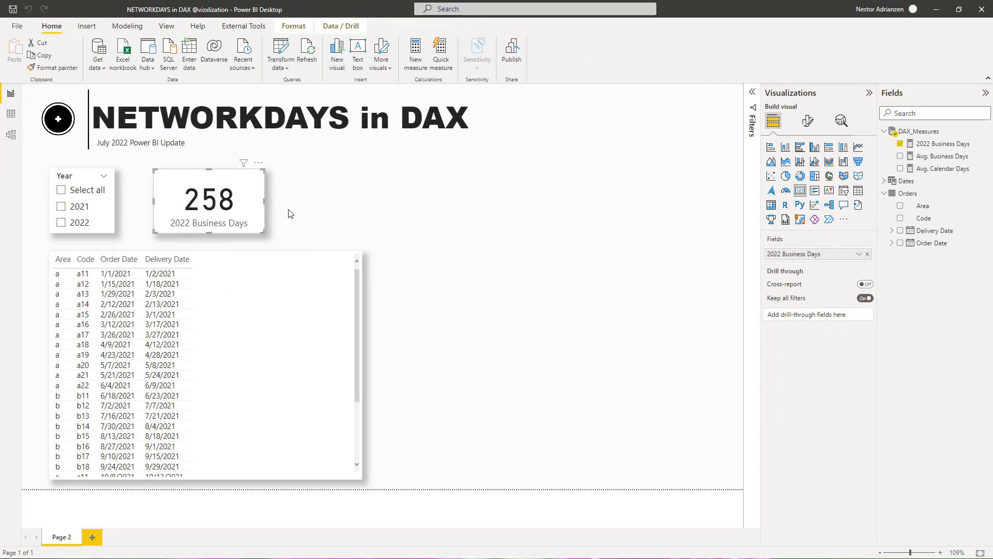
{"action": "left_click", "coordinate": [290, 212]}
{"action": "left_click", "coordinate": [262, 209]}
{"action": "key", "text": "ctrl+c"}
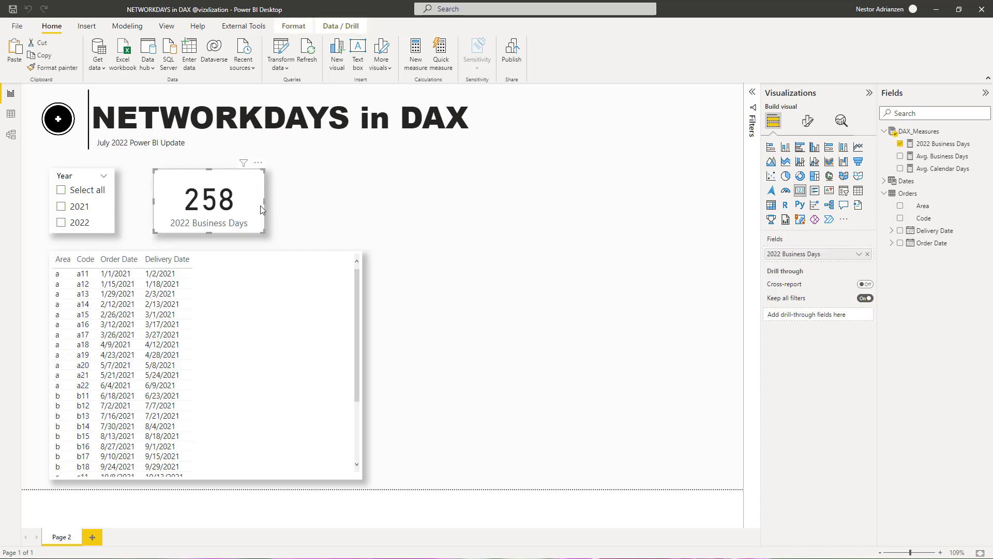
{"action": "key", "text": "ctrl+v"}
{"action": "left_click_drag", "start_coordinate": [261, 208], "coordinate": [386, 204]}
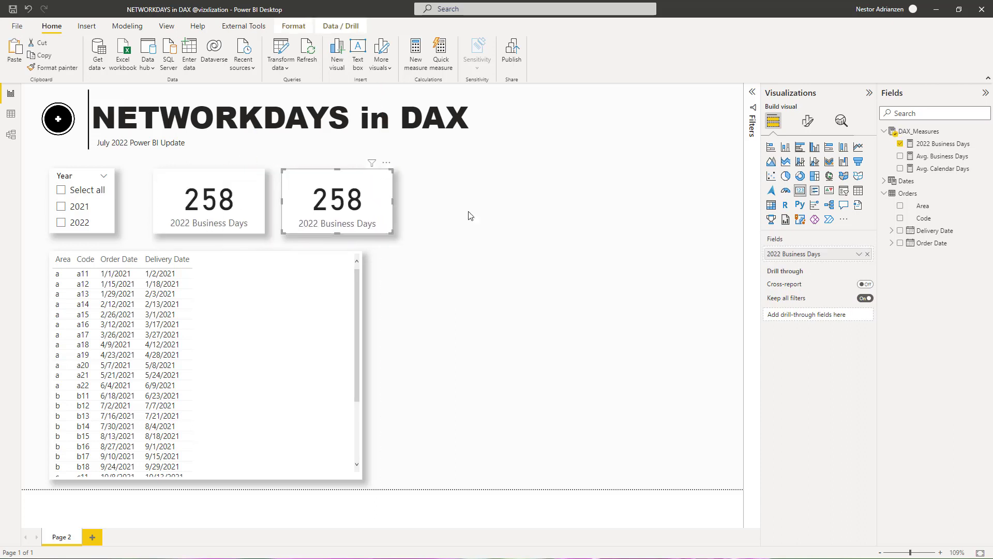
{"action": "left_click", "coordinate": [900, 143]}
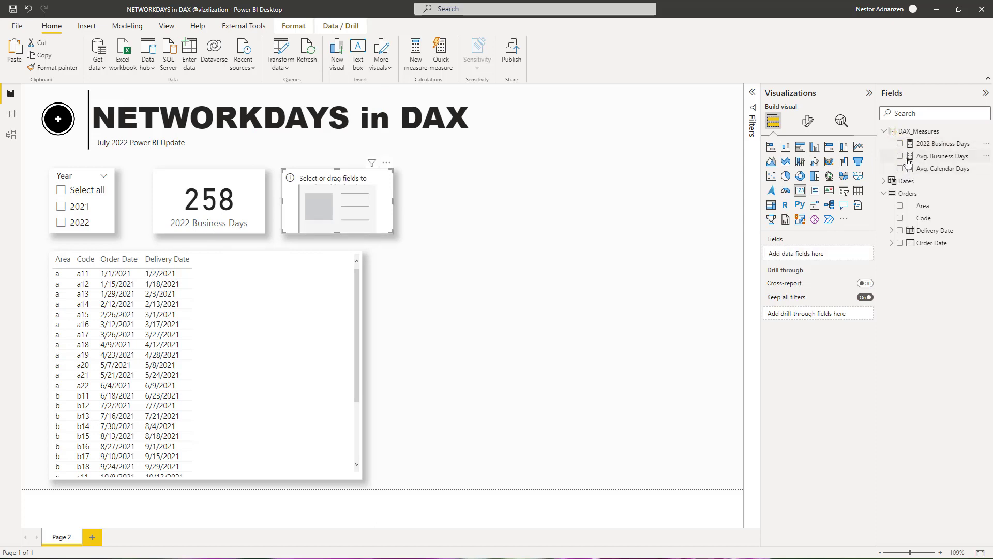
{"action": "left_click", "coordinate": [901, 156]}
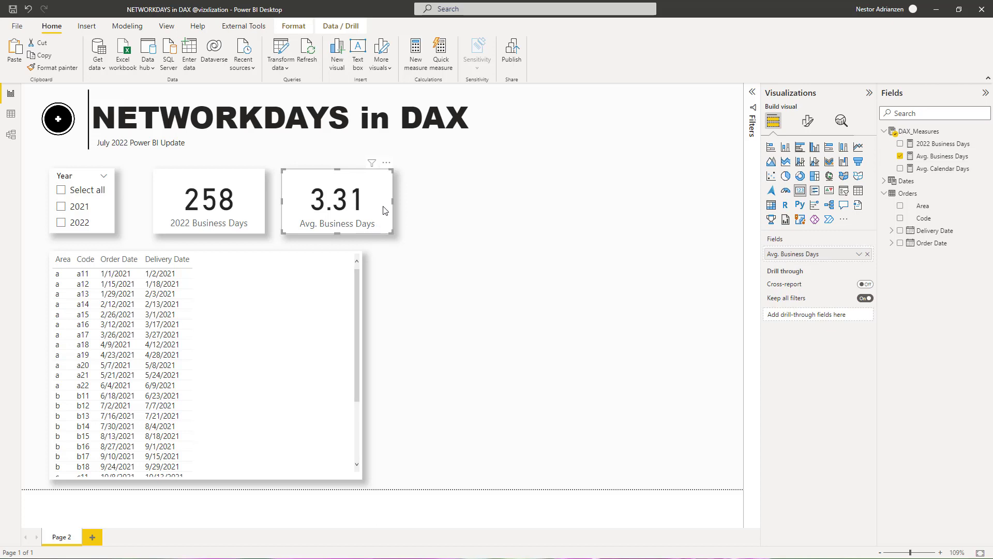
Step: Add a third card copy beside the Avg. Business Days card and replace its field with Avg. Calendar Days
{"action": "key", "text": "ctrl+v"}
{"action": "left_click_drag", "start_coordinate": [381, 211], "coordinate": [502, 212]}
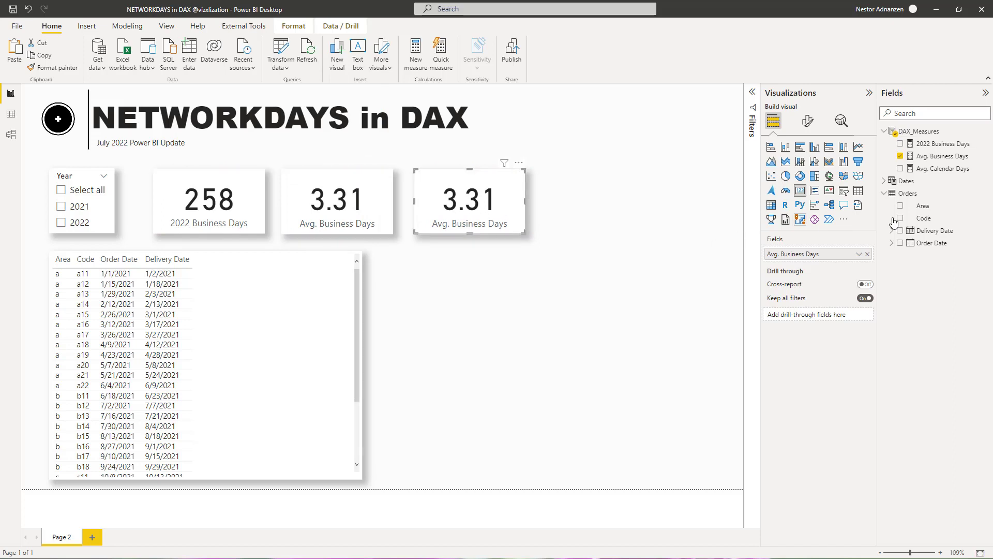
{"action": "left_click", "coordinate": [900, 157]}
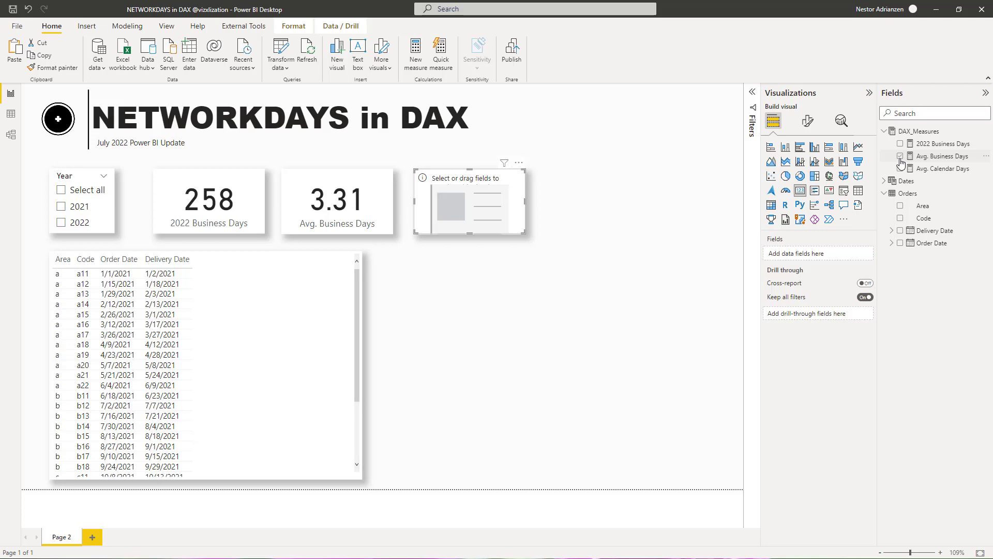
{"action": "left_click_drag", "start_coordinate": [936, 174], "coordinate": [486, 204]}
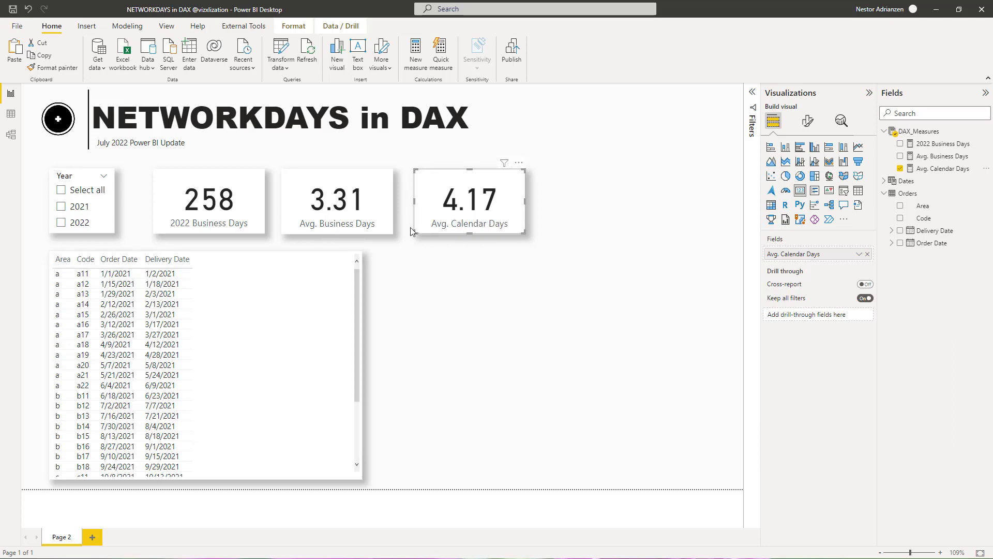
{"action": "left_click", "coordinate": [378, 223]}
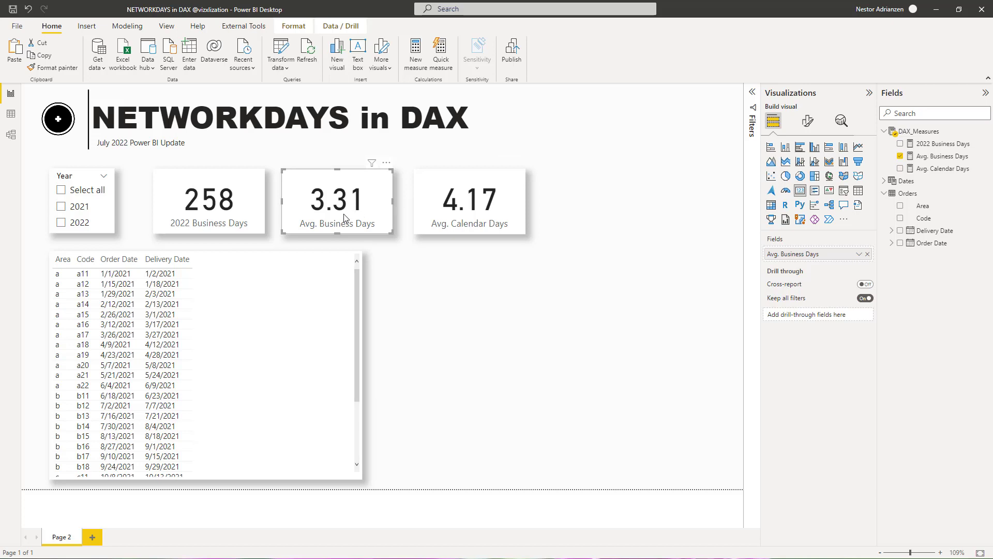
{"action": "left_click", "coordinate": [497, 265]}
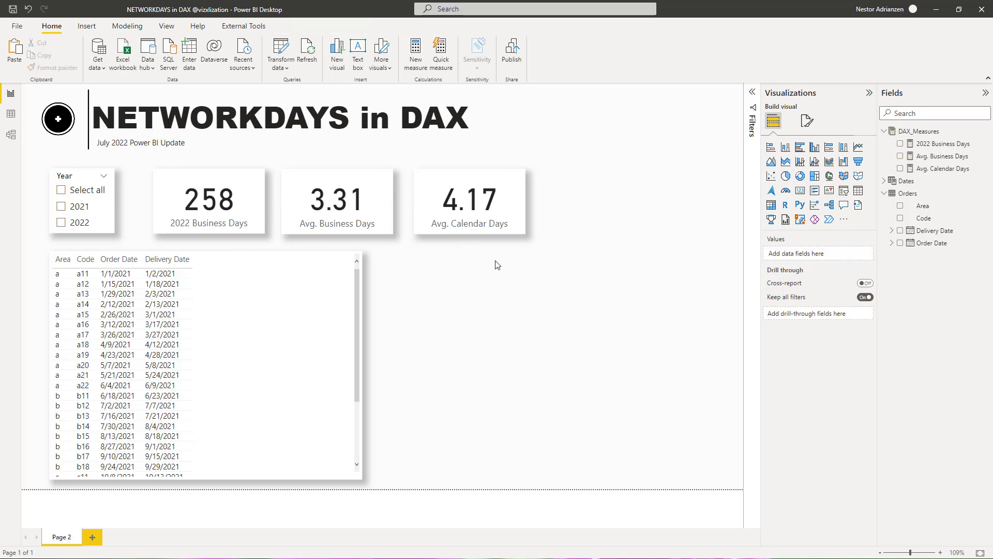
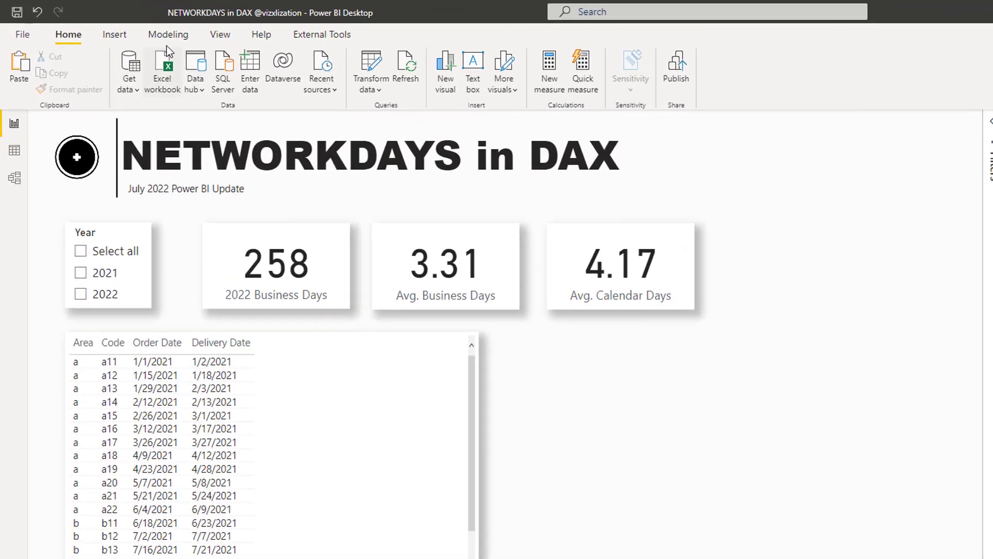
Step: Create a new calculated table named Nov Business Days and start its expression on a new line
{"action": "left_click", "coordinate": [204, 43]}
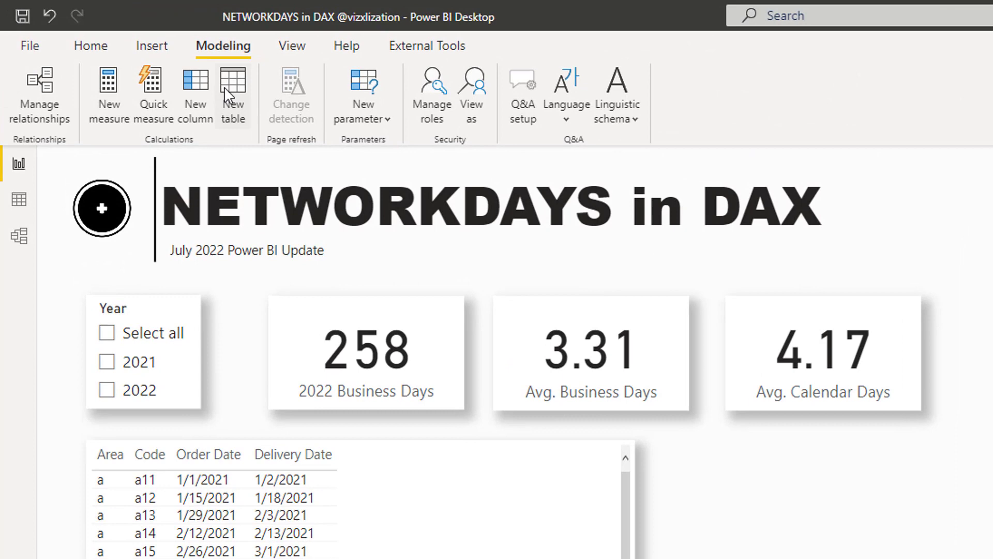
{"action": "left_click", "coordinate": [248, 88]}
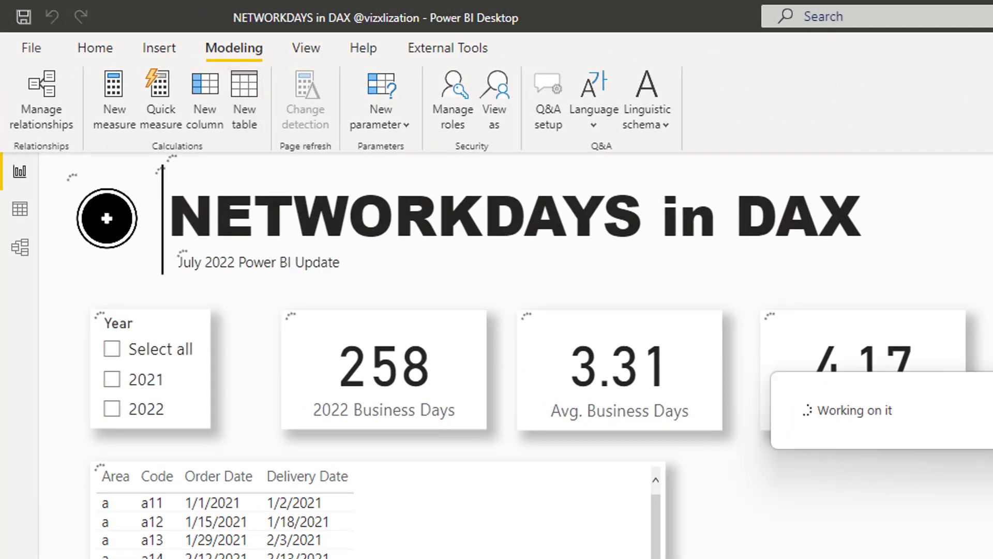
{"action": "type", "text": "Nov Business Days ="}
{"action": "key", "text": "shift+Return"}
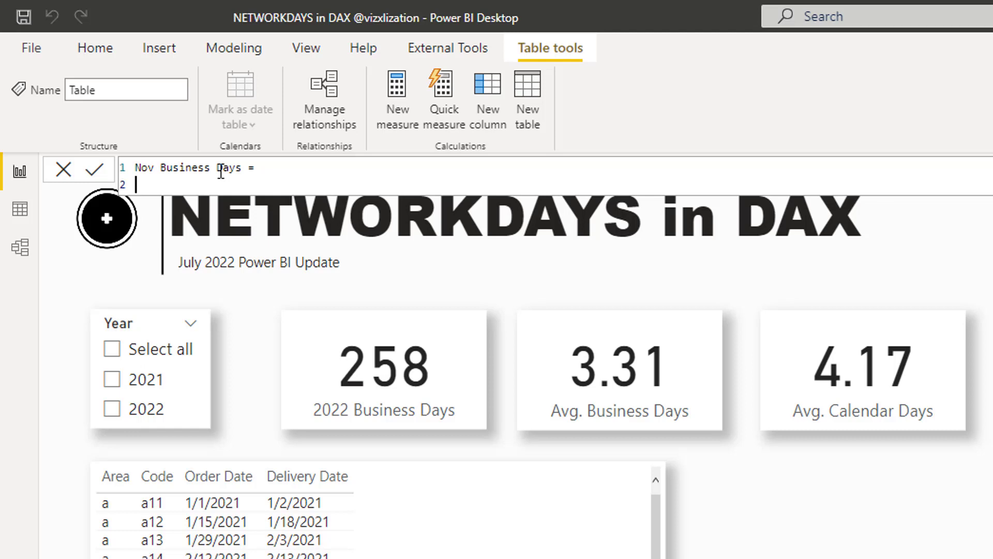
Step: Open a UNION function with a nested ROW function as its first table, each on its own line
{"action": "type", "text": "UN"}
{"action": "key", "text": "Tab"}
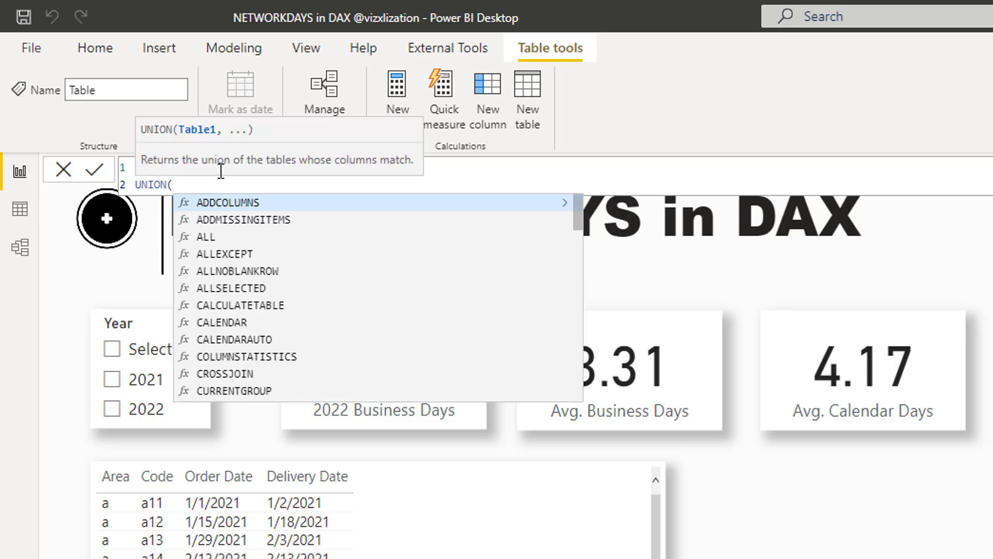
{"action": "key", "text": "shift+Return"}
{"action": "type", "text": "row"}
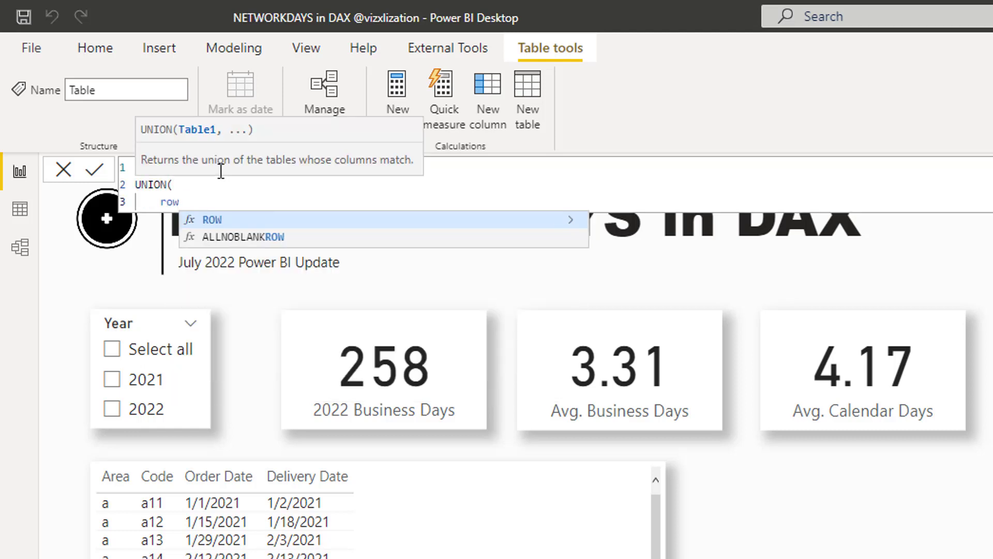
{"action": "key", "text": "Tab"}
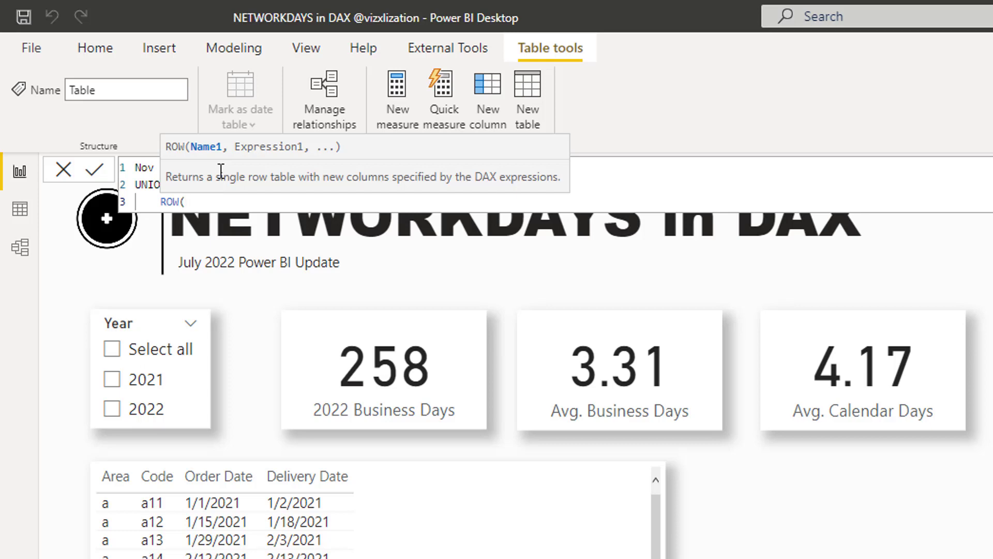
{"action": "key", "text": "shift+Return"}
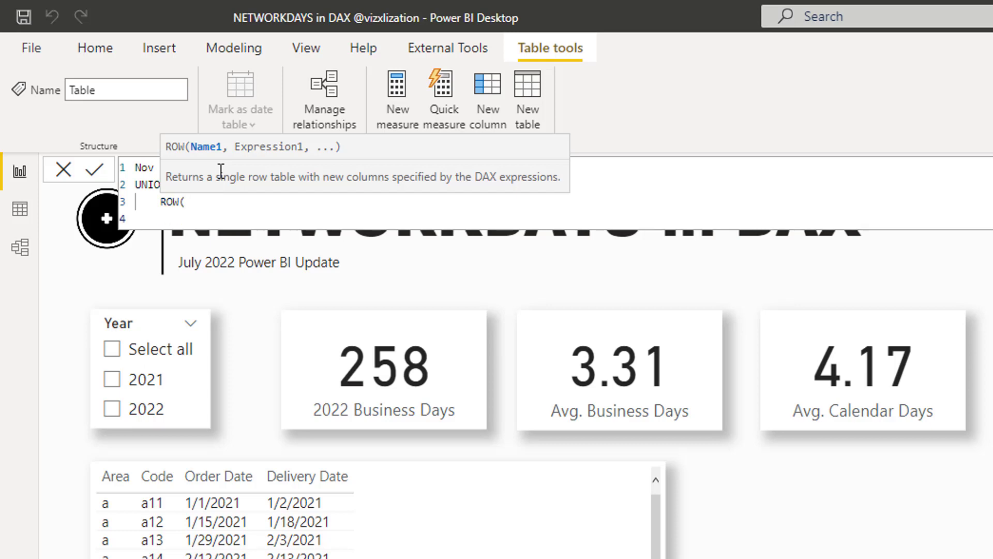
Step: Add the column "Type" with the value "Sunday" to the ROW function and start a new line
{"action": "key", "text": "Tab"}
{"action": "type", "text": "\"Type\", "}
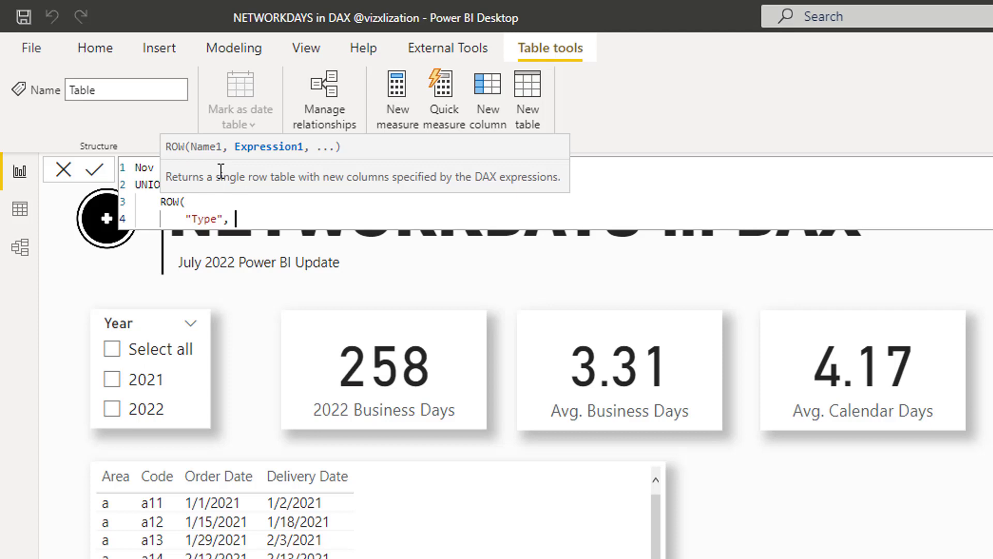
{"action": "type", "text": "\"Sunday\"<"}
{"action": "key", "text": "BackSpace"}
{"action": "type", "text": ","}
{"action": "key", "text": "Return"}
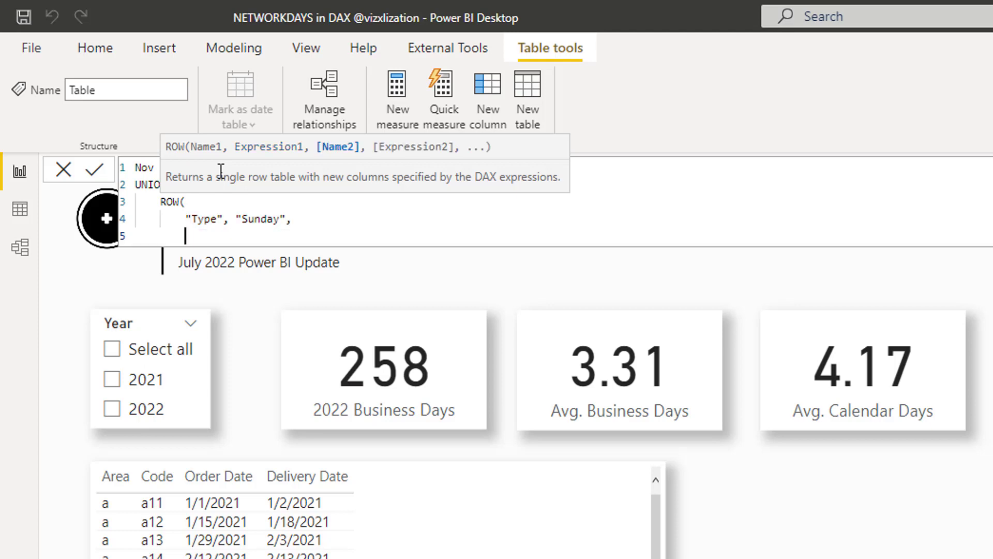
Step: Add the column "Working Days" to the ROW function as a NETWORKDAYS call with start date dt"2022-11-01", leaving a new line for its next argument
{"action": "type", "text": "\"Working"}
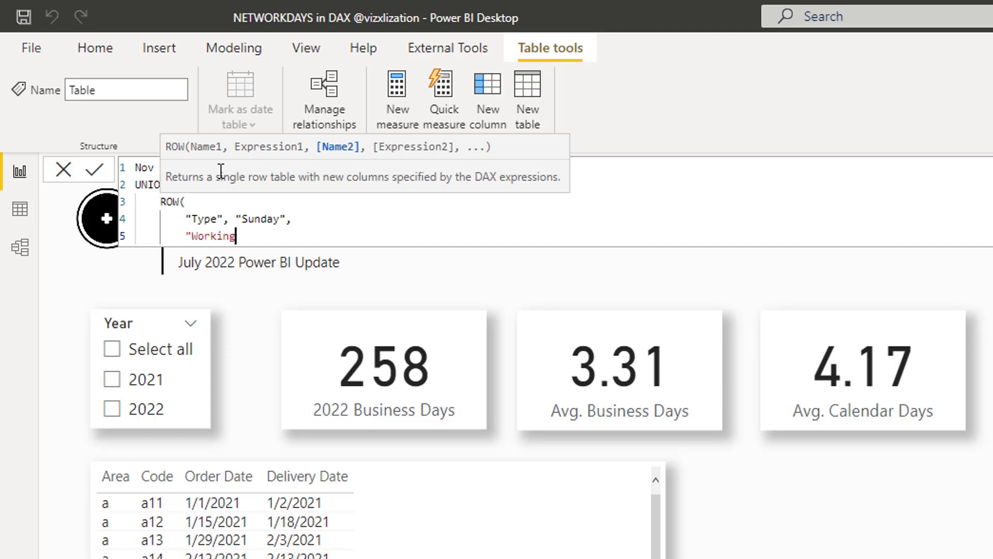
{"action": "type", "text": " Days\","}
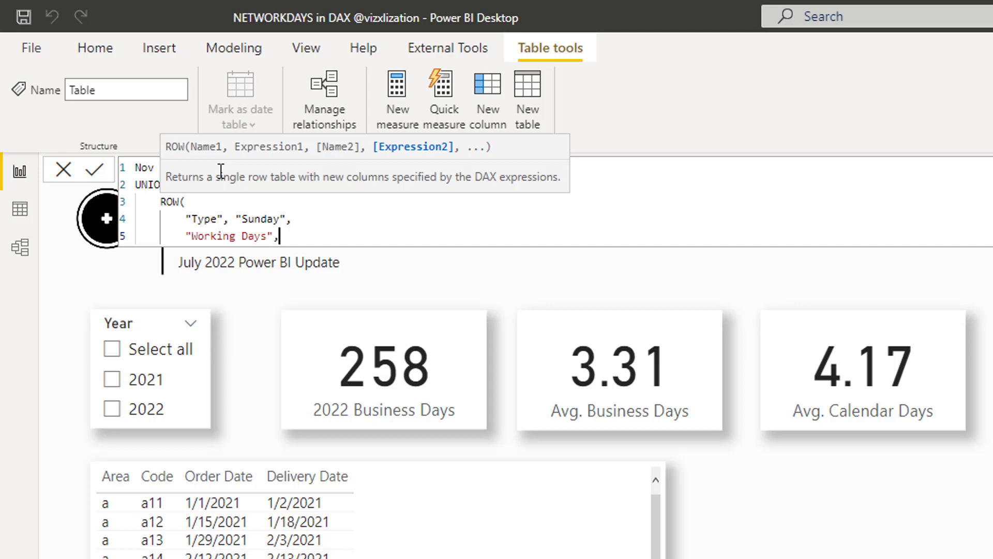
{"action": "type", "text": "NETWORKDAYS("}
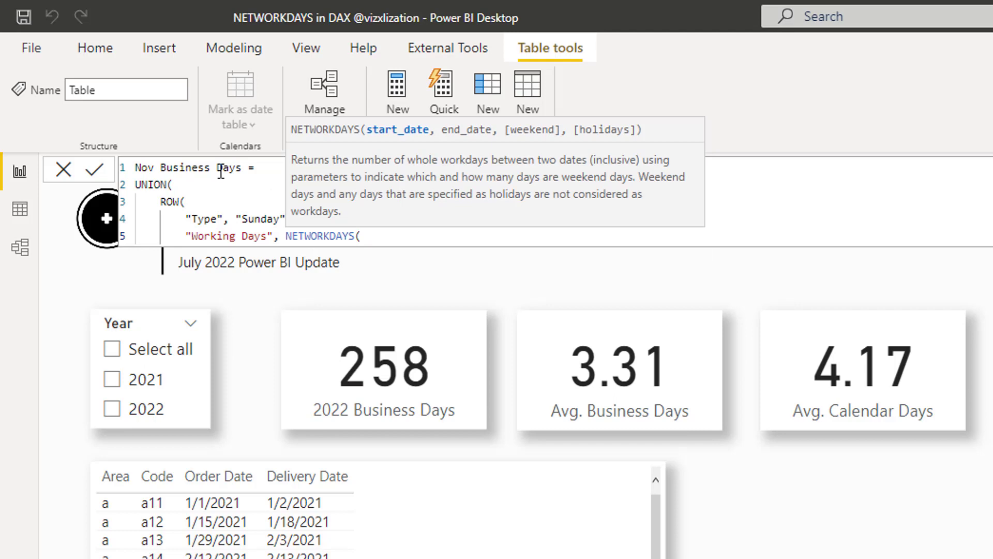
{"action": "key", "text": "Return"}
{"action": "type", "text": "dt"}
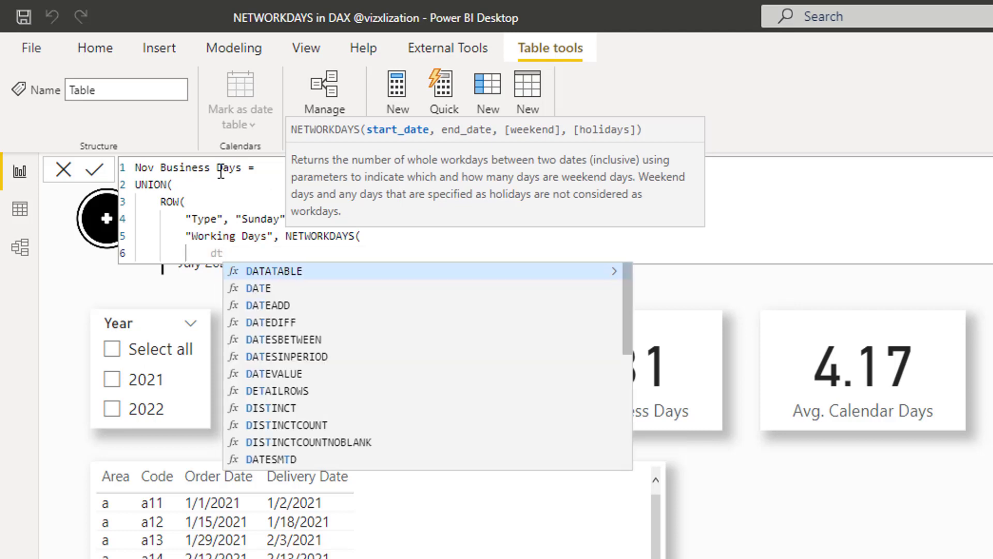
{"action": "type", "text": "\""}
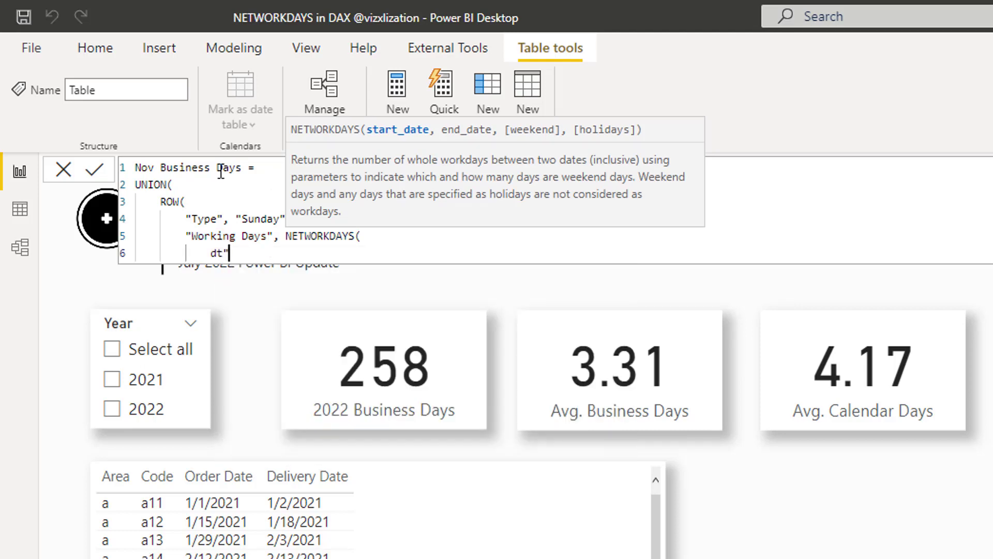
{"action": "type", "text": "2022-11-01\""}
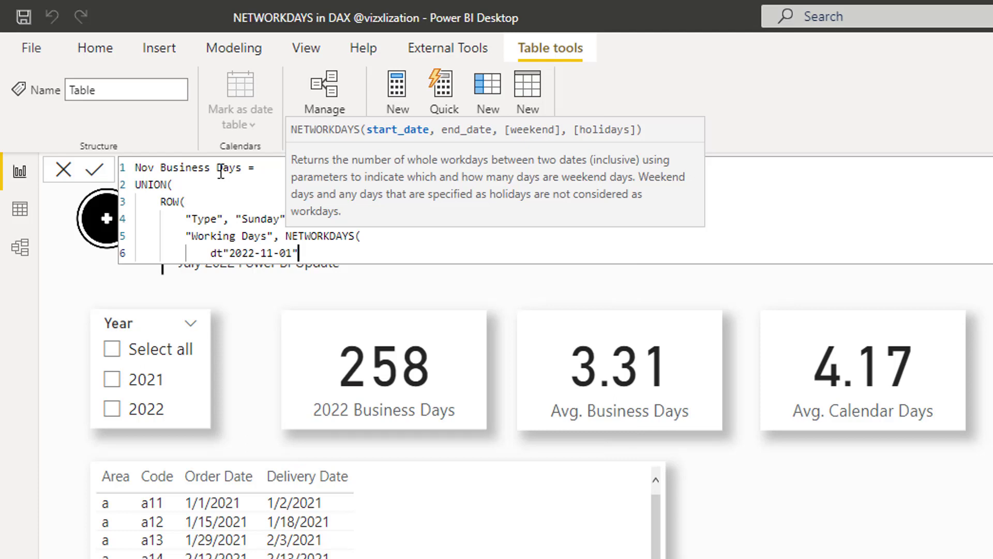
{"action": "type", "text": ","}
{"action": "key", "text": "shift+Return"}
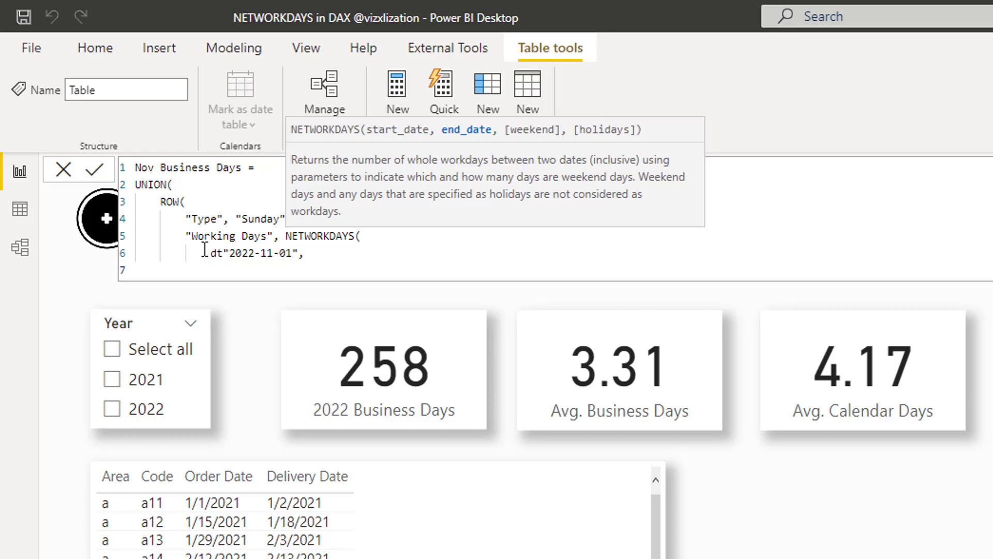
Step: Duplicate the start date line as the NETWORKDAYS end date, changed to dt"2022-11-30", and start a line for the weekend argument
{"action": "left_click_drag", "start_coordinate": [210, 253], "coordinate": [303, 258]}
{"action": "key", "text": "ctrl+c"}
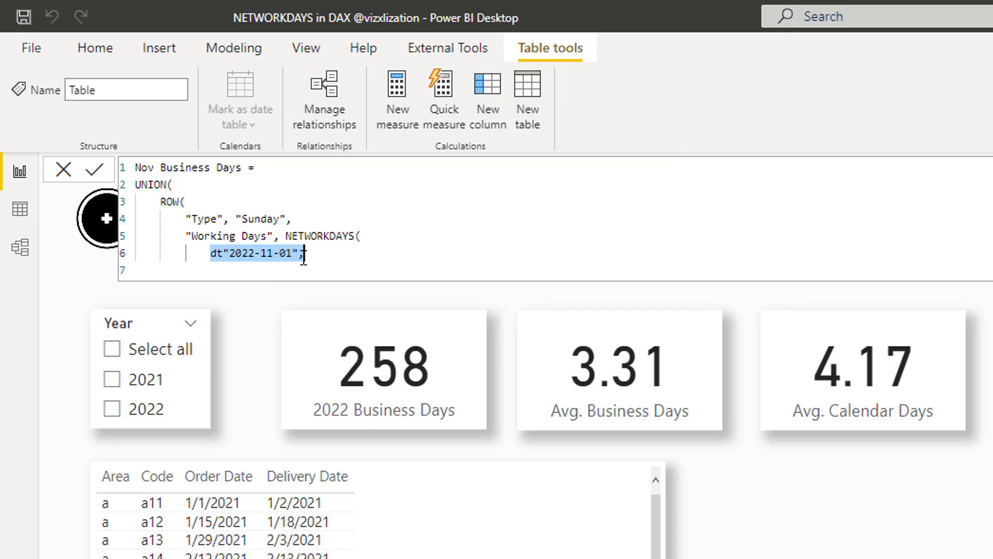
{"action": "left_click", "coordinate": [269, 269]}
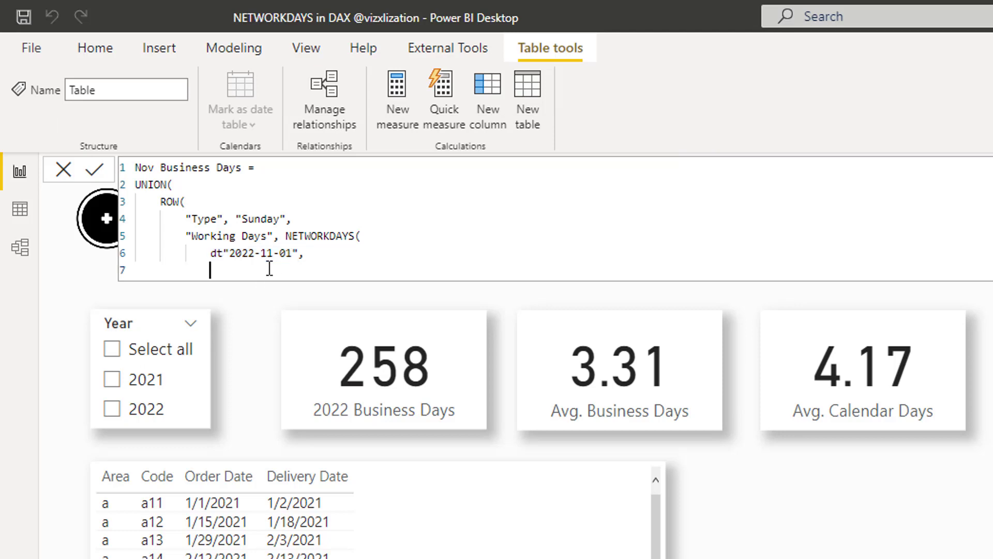
{"action": "key", "text": "ctrl+v"}
{"action": "left_click_drag", "start_coordinate": [292, 269], "coordinate": [279, 270]}
{"action": "type", "text": "30"}
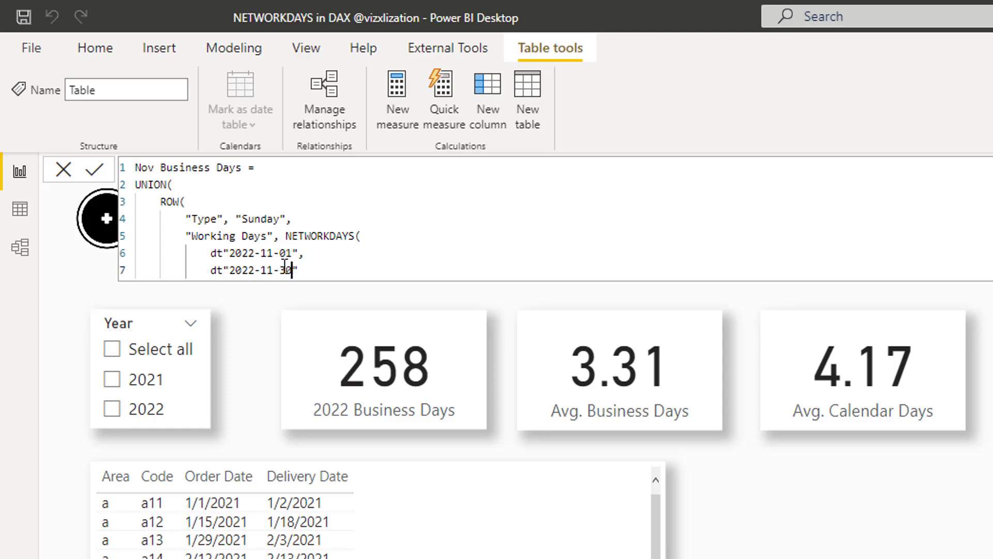
{"action": "left_click", "coordinate": [344, 270]}
{"action": "type", "text": ","}
{"action": "key", "text": "shift+Return"}
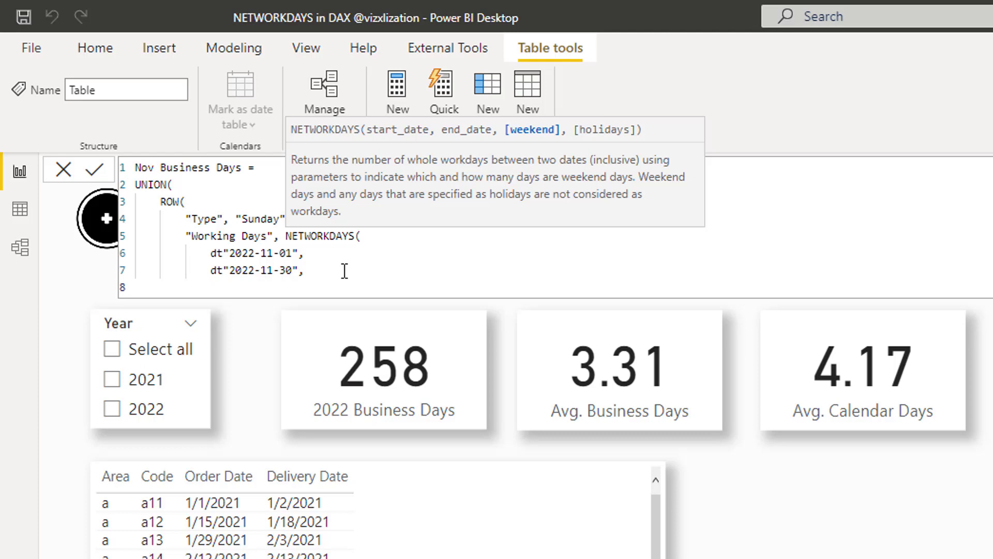
Step: Set the weekend argument to 11, then close the NETWORKDAYS and ROW functions with a comma for the second UNION table
{"action": "type", "text": "11"}
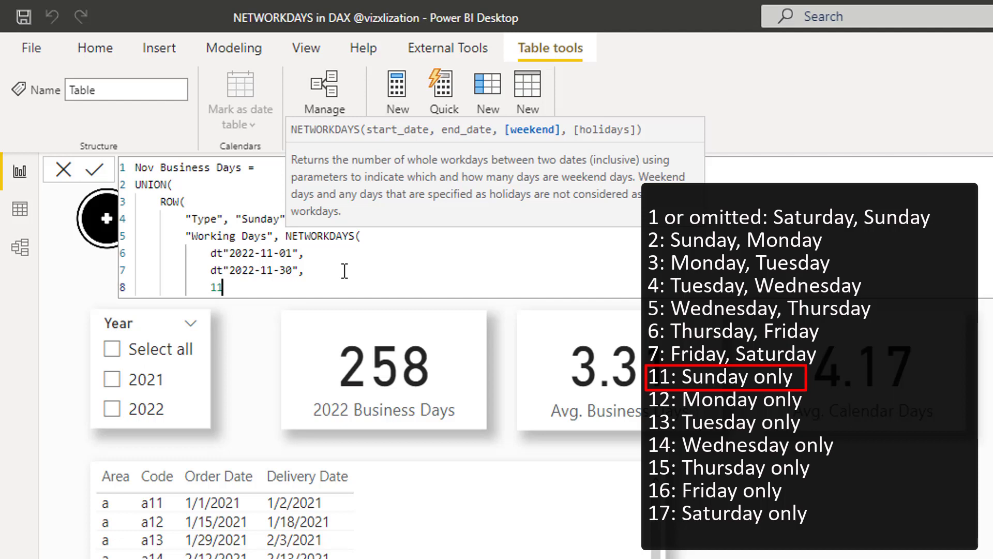
{"action": "key", "text": "Return"}
{"action": "type", "text": ")"}
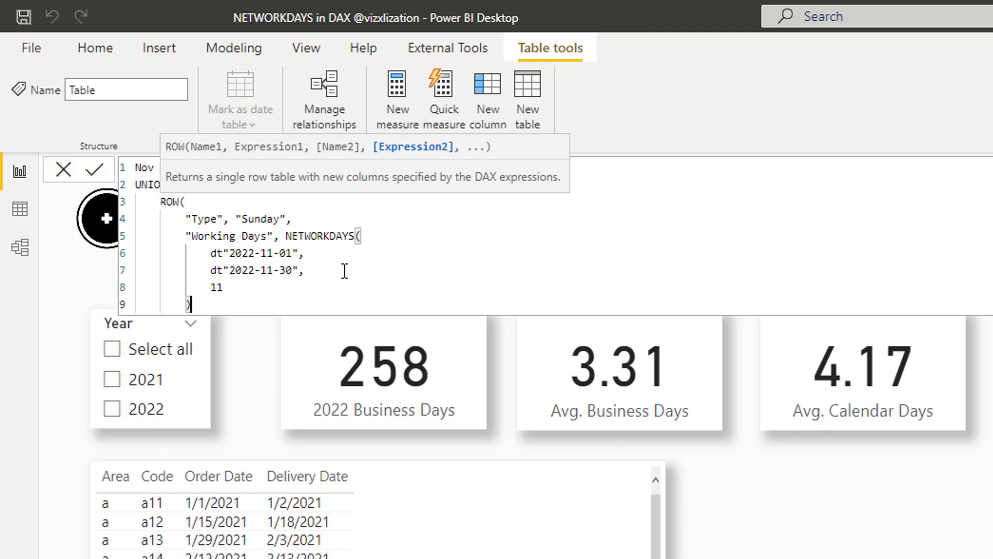
{"action": "key", "text": "Return"}
{"action": "type", "text": "),"}
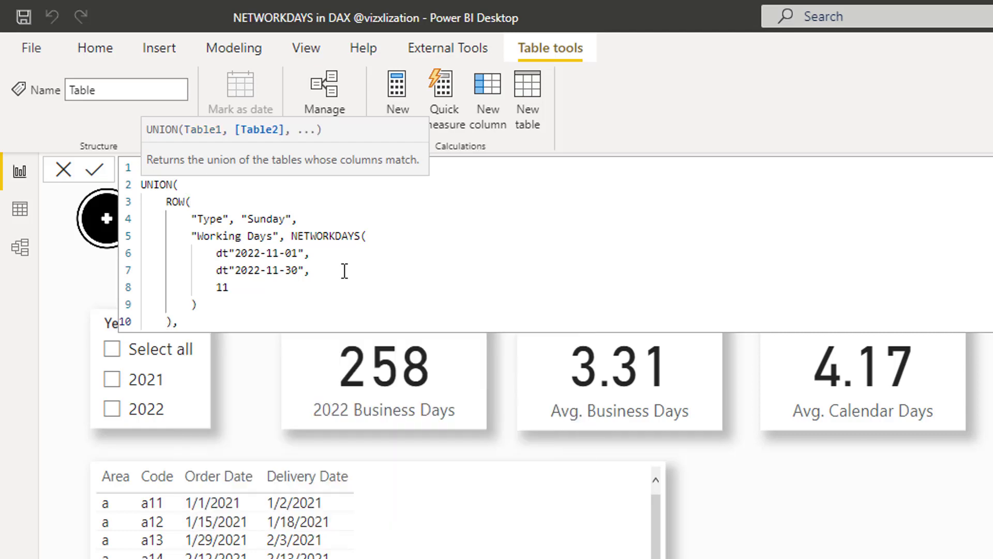
{"action": "key", "text": "Return"}
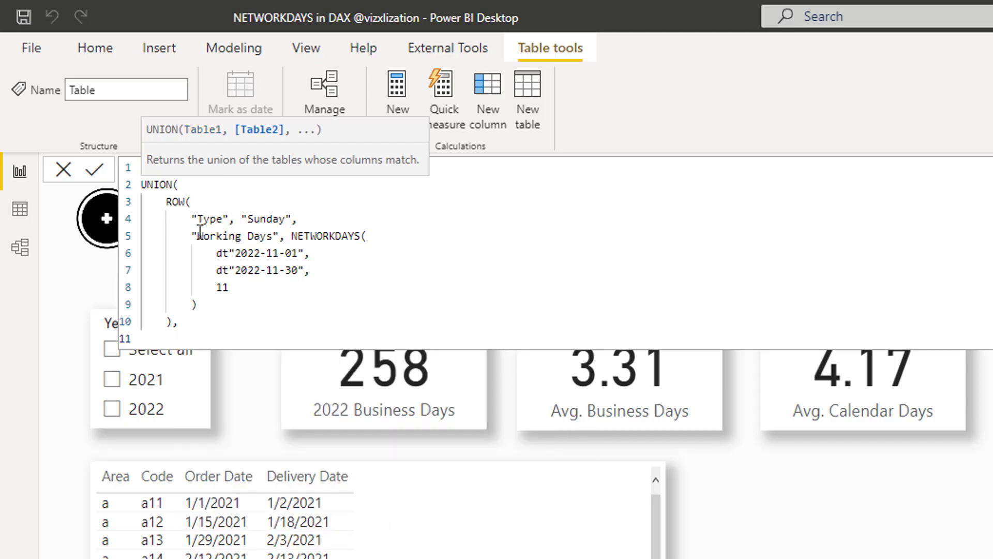
Step: Copy the Sunday ROW block, up to its closed NETWORKDAYS call, below as the second table of the UNION
{"action": "left_click_drag", "start_coordinate": [164, 200], "coordinate": [250, 303]}
{"action": "key", "text": "ctrl+c"}
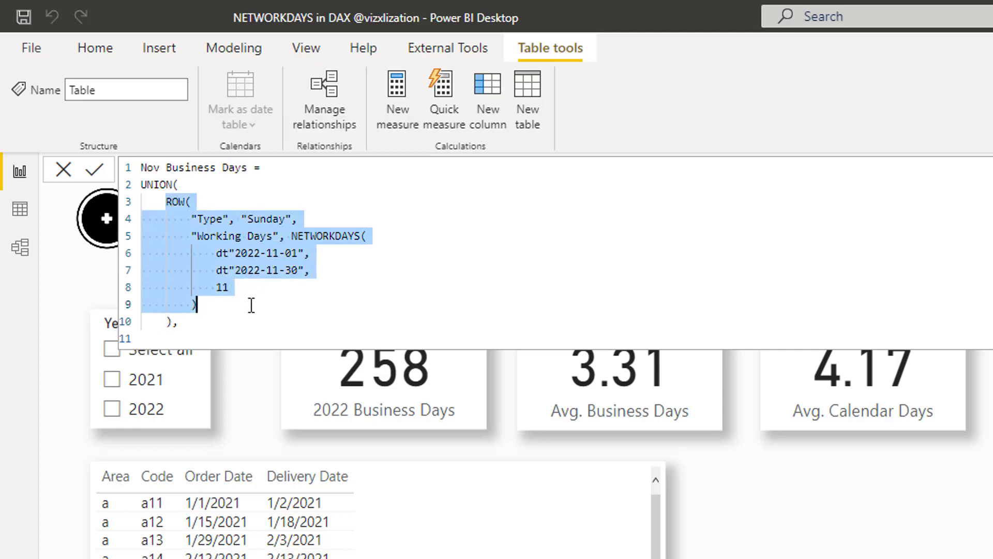
{"action": "left_click", "coordinate": [201, 328]}
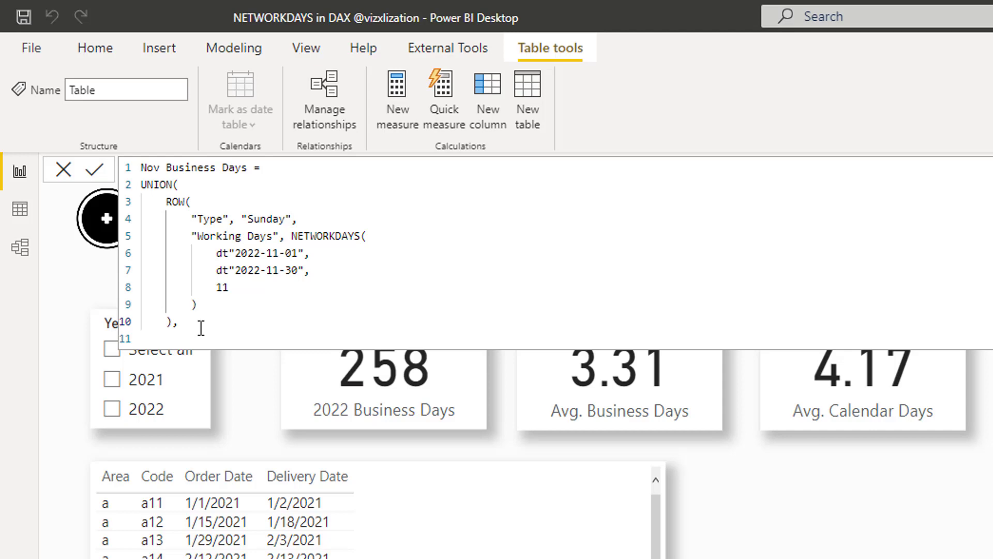
{"action": "key", "text": "Return"}
{"action": "key", "text": "ctrl+v"}
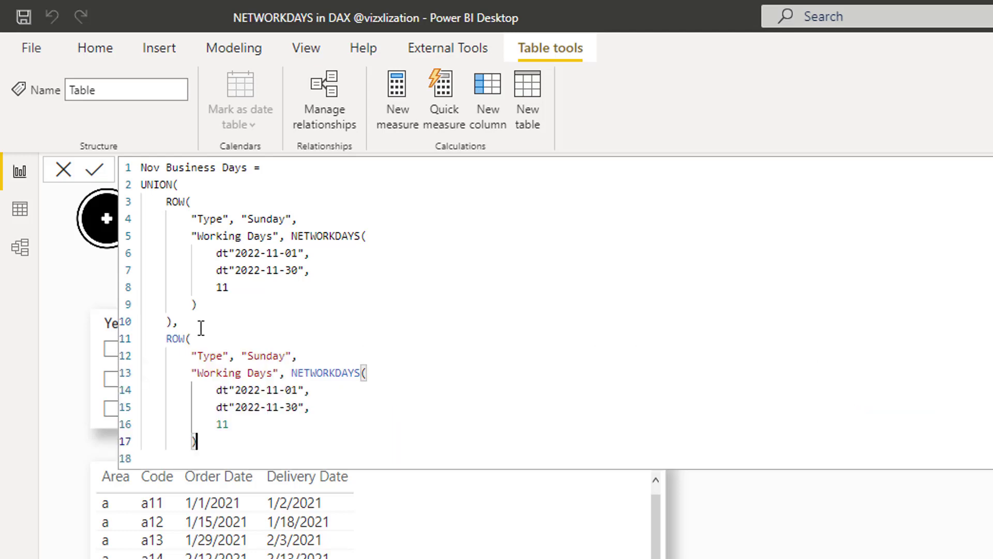
Step: Change the Type value in the second ROW to "Sunday + Thanksgiving"
{"action": "left_click", "coordinate": [287, 356]}
{"action": "type", "text": "="}
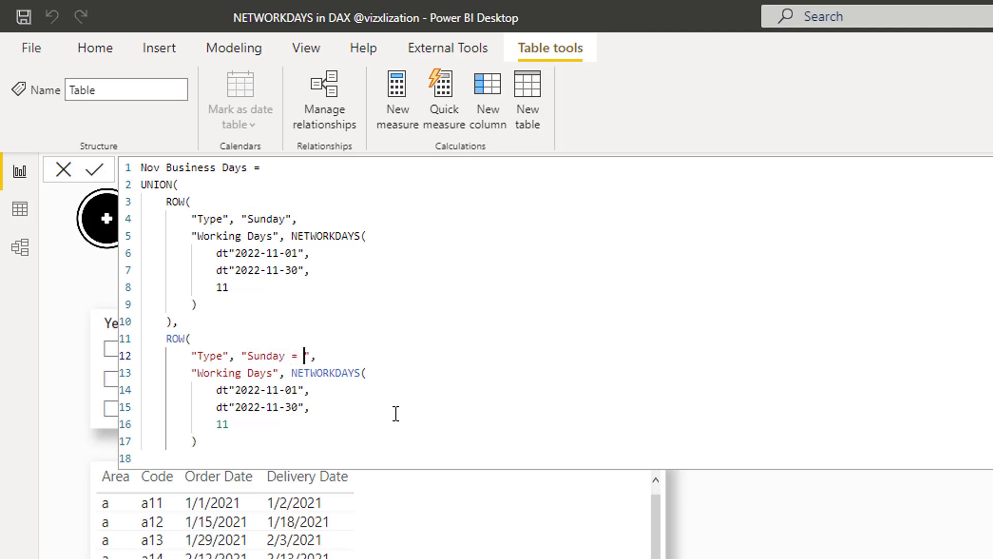
{"action": "key", "text": "BackSpace"}
{"action": "key", "text": "BackSpace"}
{"action": "key", "text": "BackSpace"}
{"action": "type", "text": "+ "}
{"action": "type", "text": "The"}
{"action": "key", "text": "BackSpace"}
{"action": "type", "text": "anksgiving"}
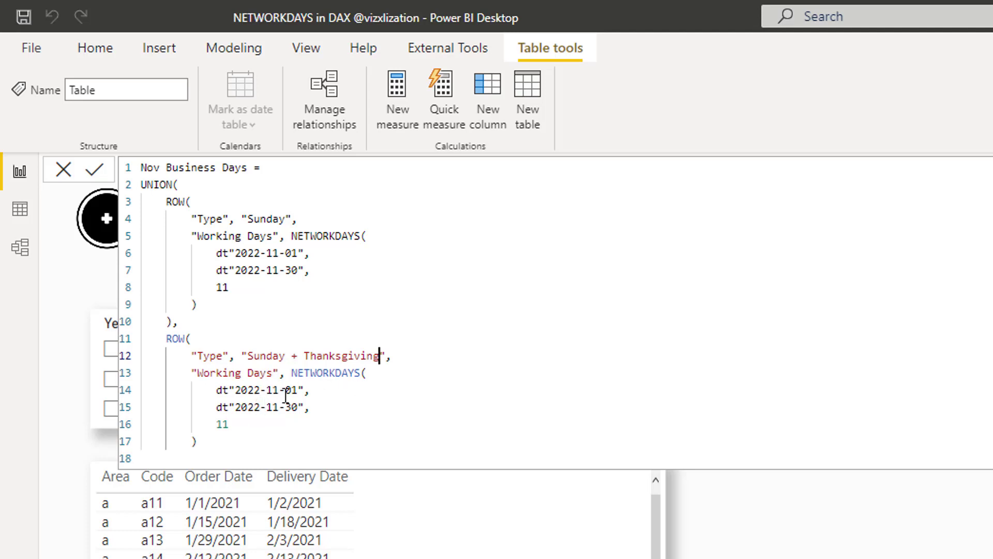
Step: Add a holidays argument in braces with the date 2022-11-24 on its own line in the second NETWORKDAYS call
{"action": "left_click", "coordinate": [260, 420]}
{"action": "type", "text": ","}
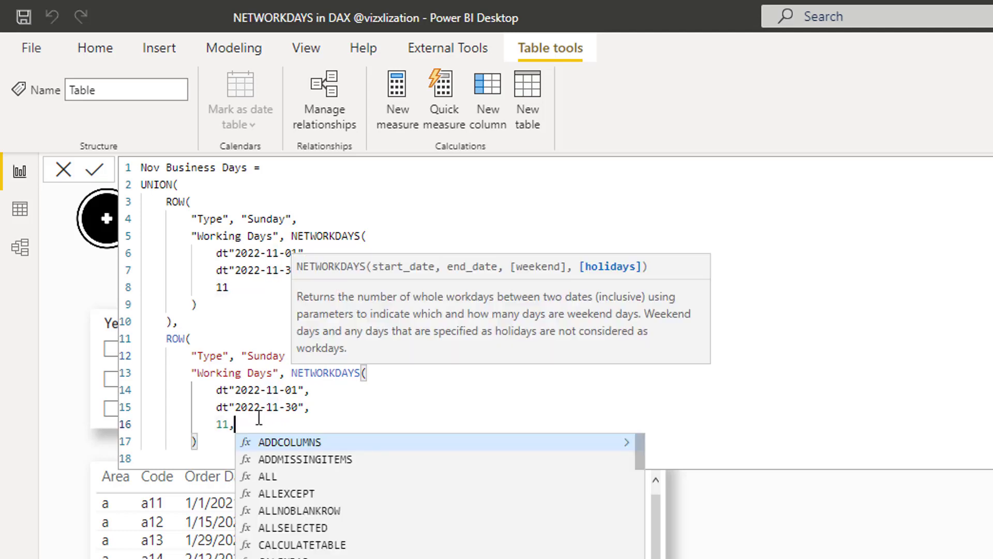
{"action": "key", "text": "Escape"}
{"action": "key", "text": "Return"}
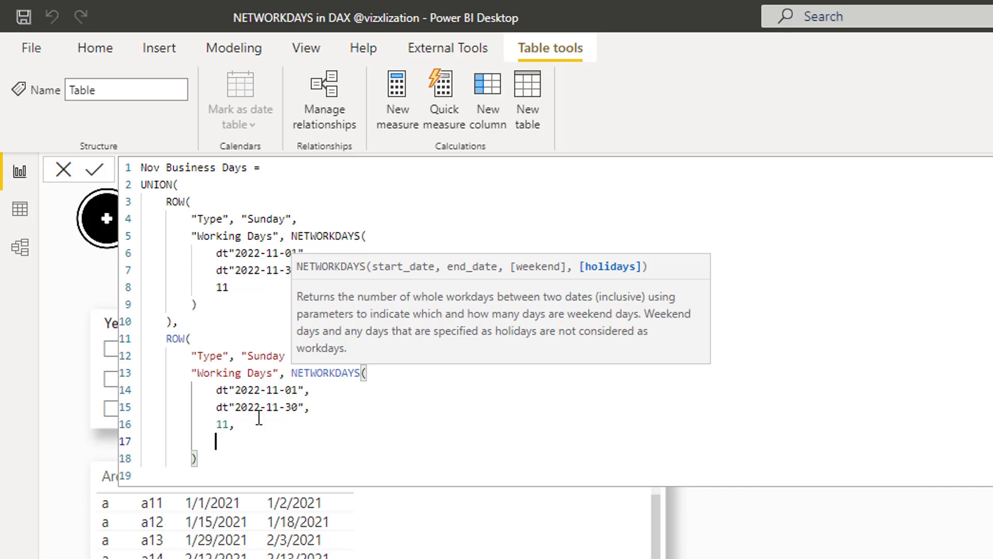
{"action": "type", "text": "{dt"}
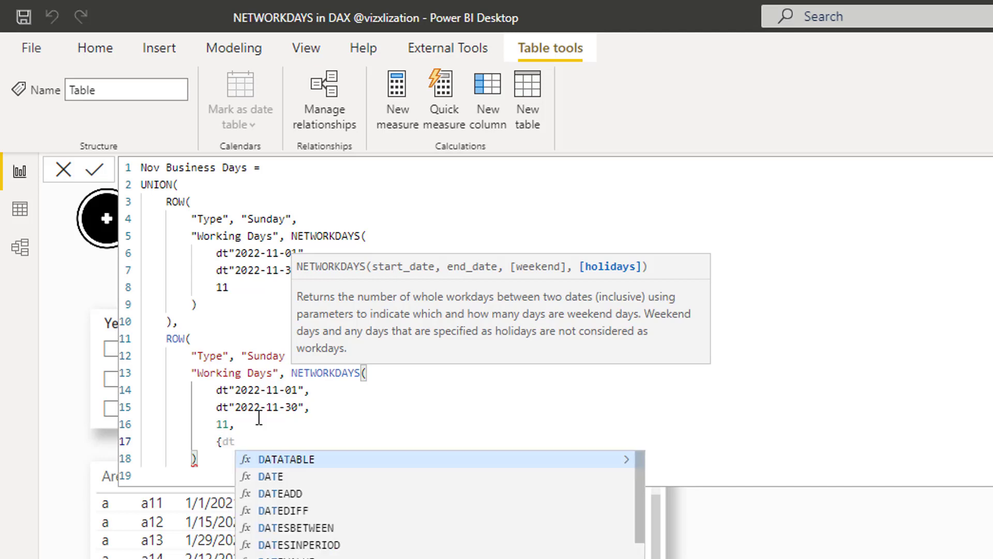
{"action": "type", "text": "\"2022-11-24"}
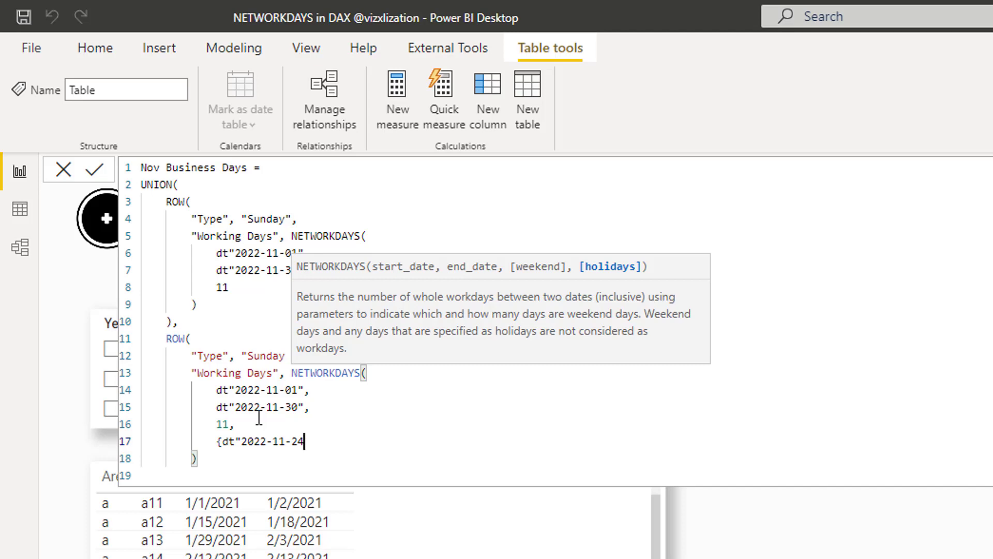
{"action": "type", "text": "}"}
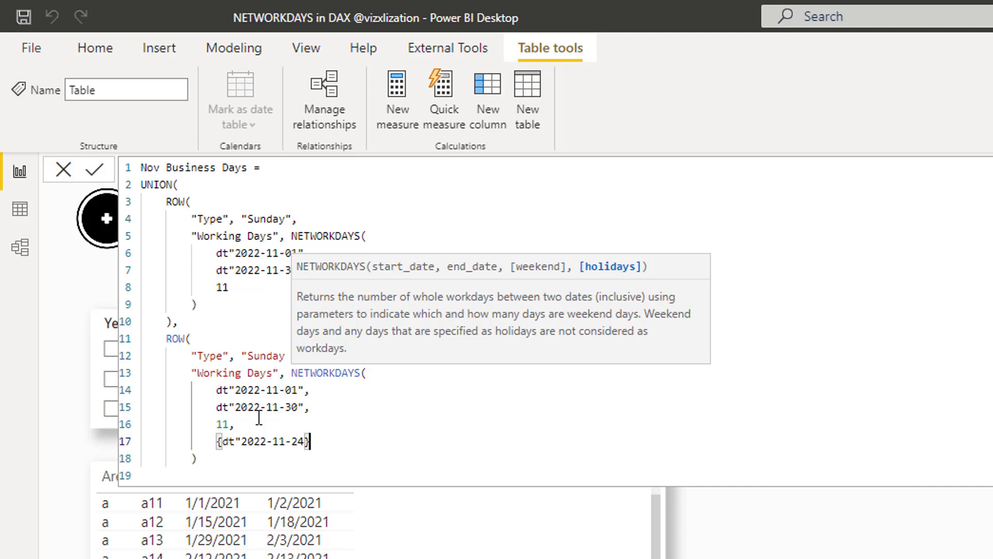
Step: Close the second ROW and the UNION on separate lines and submit the table formula
{"action": "left_click", "coordinate": [394, 407]}
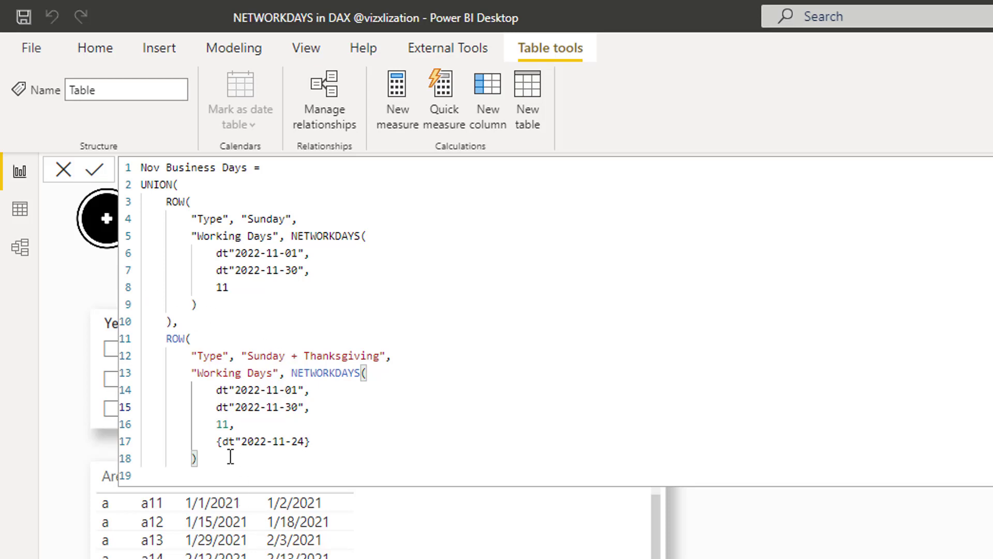
{"action": "key", "text": "Return"}
{"action": "type", "text": ")"}
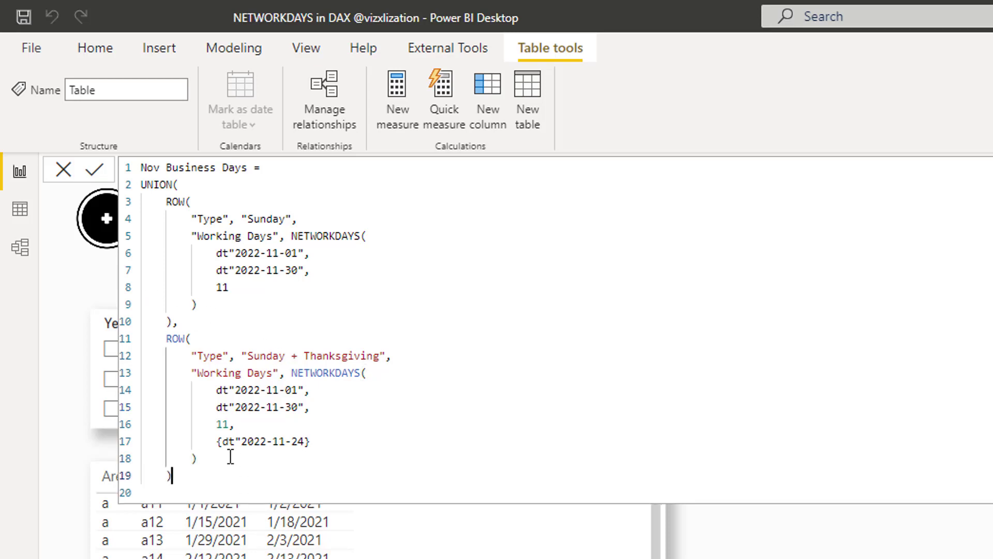
{"action": "key", "text": "Return"}
{"action": "type", "text": ")"}
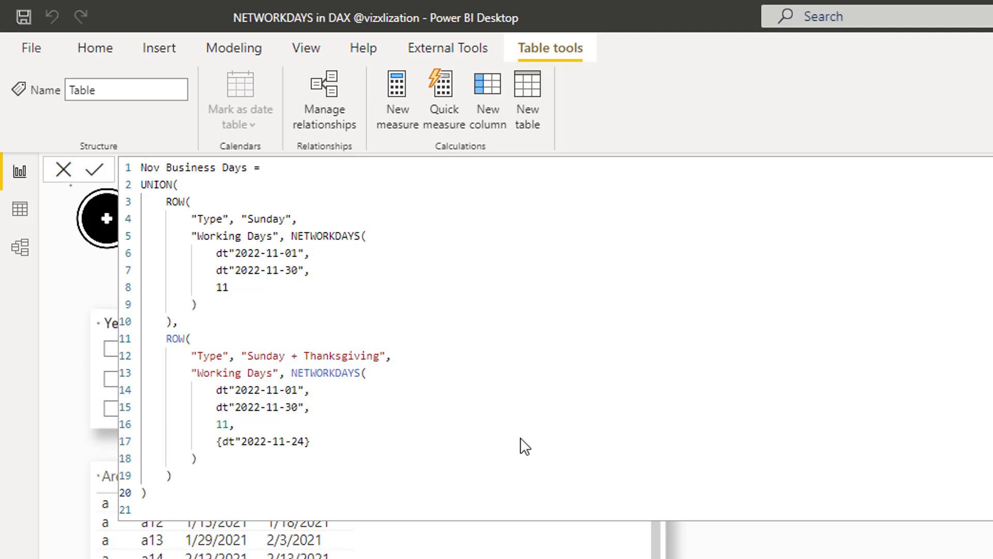
{"action": "key", "text": "Return"}
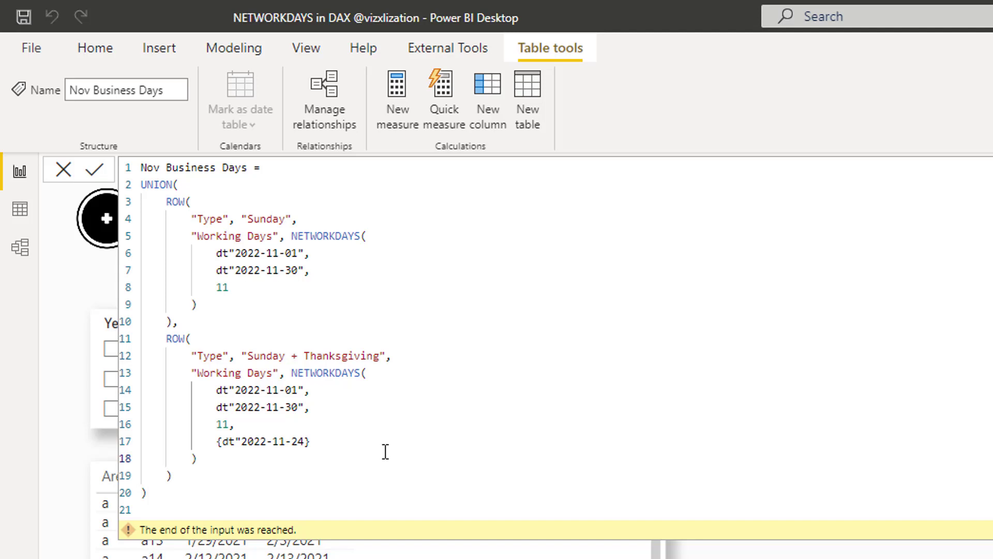
Step: Add the missing closing quotation mark to the 2022-11-24 holiday date and commit the Nov Business Days table
{"action": "left_click", "coordinate": [306, 441]}
{"action": "type", "text": "\""}
{"action": "left_click", "coordinate": [96, 170]}
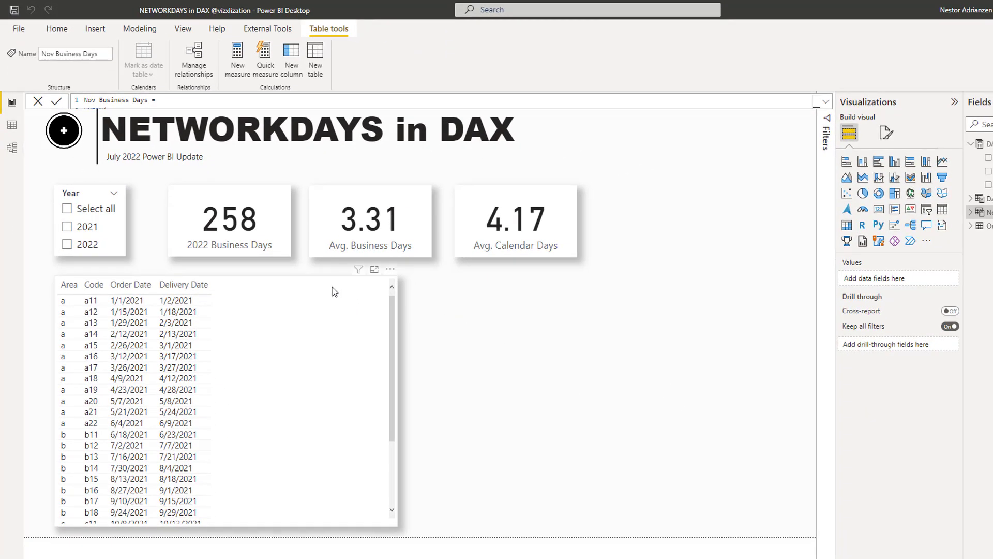
Step: Duplicate the orders table visual and place the copy beside the original, beneath the cards
{"action": "left_click", "coordinate": [332, 288]}
{"action": "key", "text": "ctrl+c"}
{"action": "key", "text": "ctrl+v"}
{"action": "left_click_drag", "start_coordinate": [335, 290], "coordinate": [675, 304]}
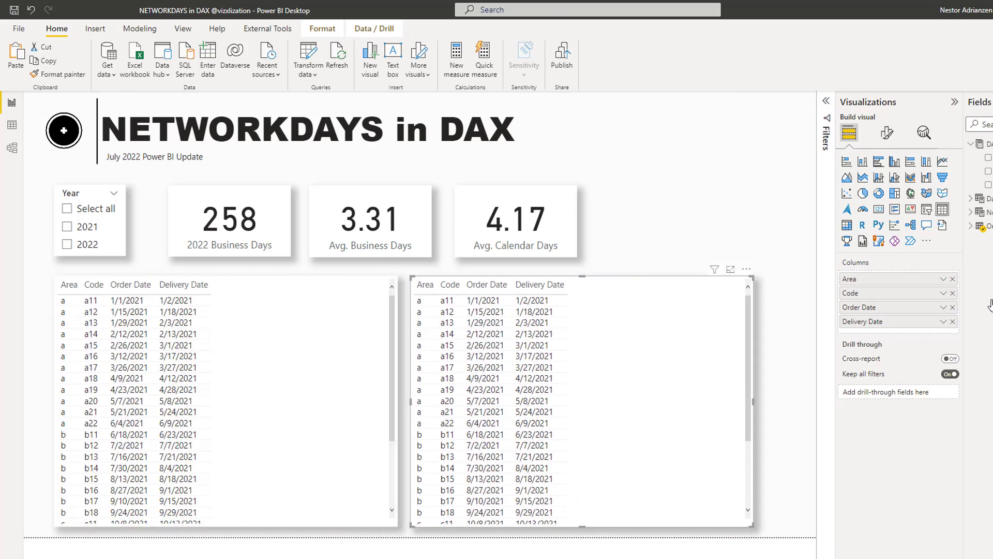
Step: Remove the Delivery Date, Code, Area and Order Date columns from the copied table visual
{"action": "left_click", "coordinate": [953, 321]}
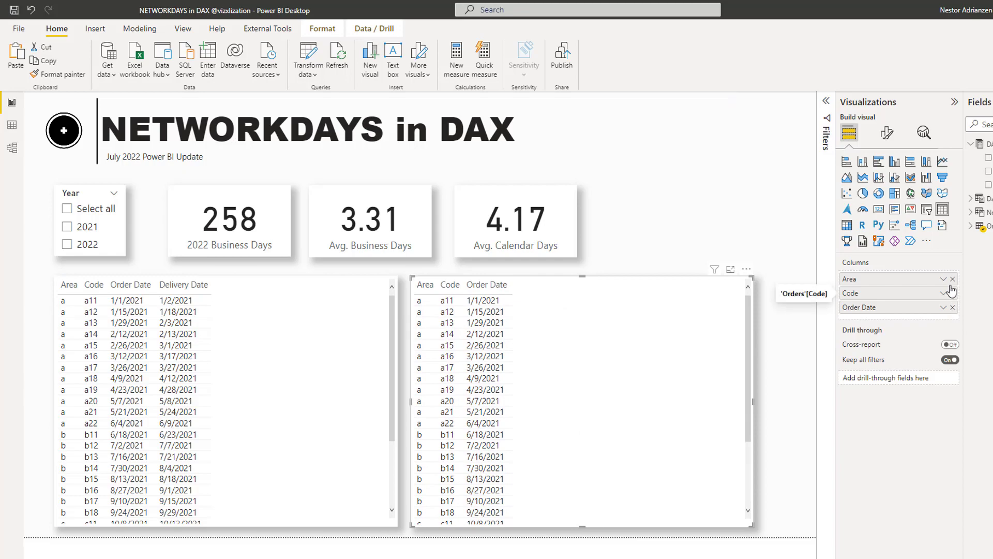
{"action": "left_click", "coordinate": [952, 293]}
{"action": "left_click", "coordinate": [953, 279]}
{"action": "left_click", "coordinate": [952, 279]}
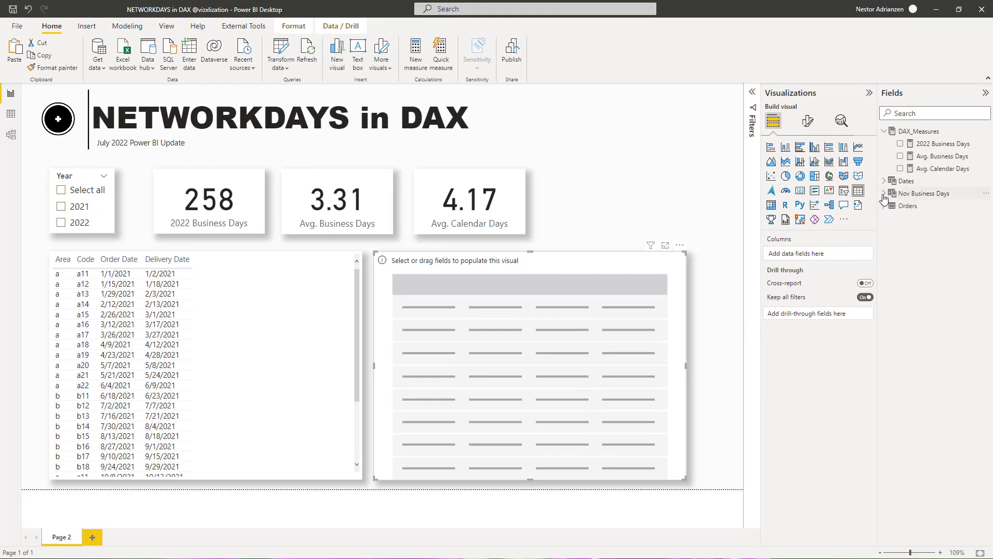
Step: Fill the empty table visual with the Type and Working Days fields of Nov Business Days, then deselect it
{"action": "left_click", "coordinate": [884, 195]}
{"action": "left_click_drag", "start_coordinate": [918, 210], "coordinate": [473, 358]}
{"action": "left_click_drag", "start_coordinate": [933, 219], "coordinate": [496, 332]}
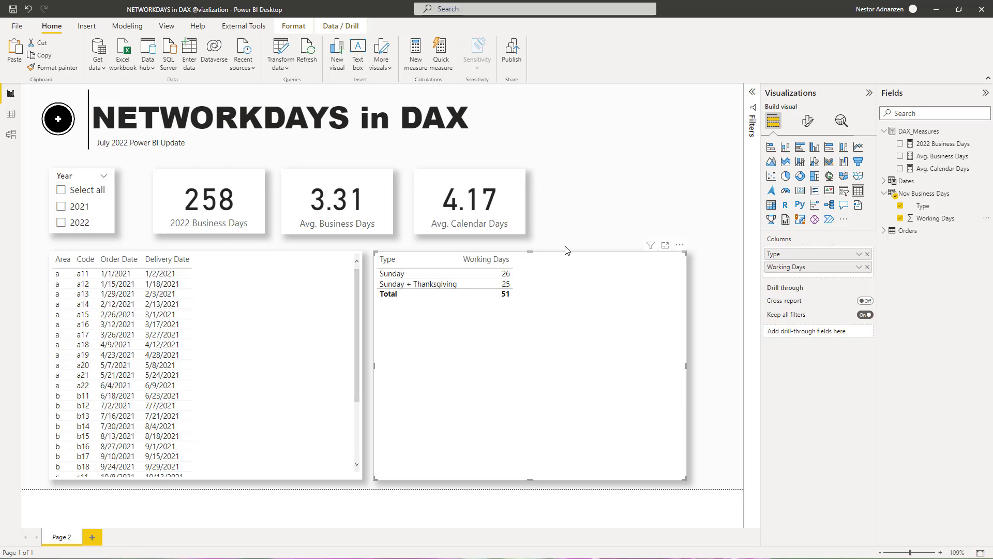
{"action": "left_click", "coordinate": [589, 220]}
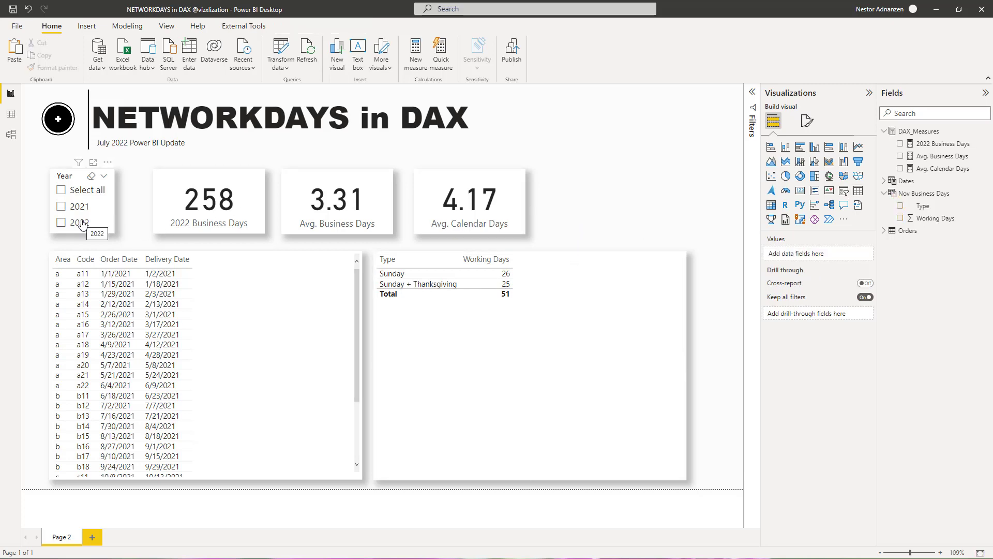
Step: Check the cards and orders table with the Year slicer set to 2021 and to 2022, and clear the year selection
{"action": "left_click", "coordinate": [72, 207]}
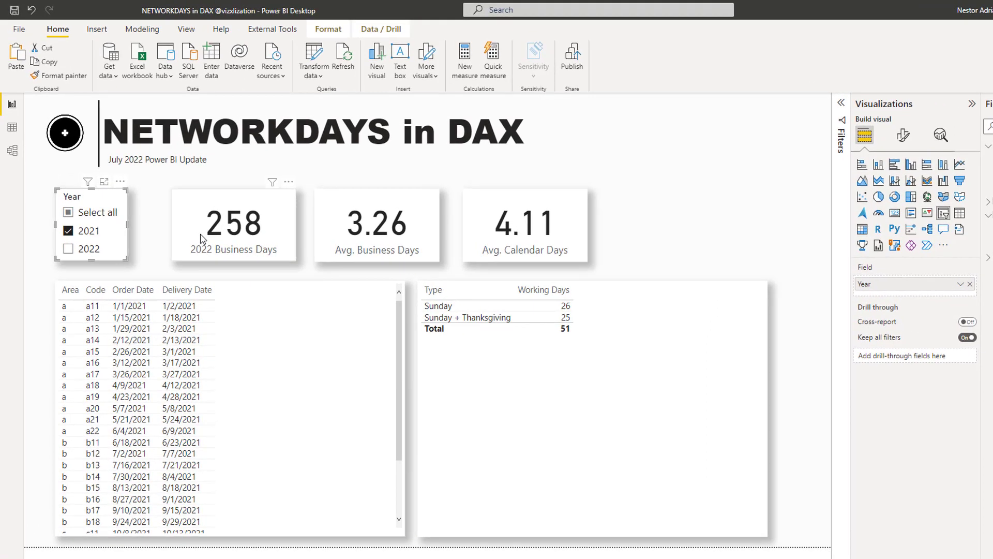
{"action": "left_click", "coordinate": [72, 249]}
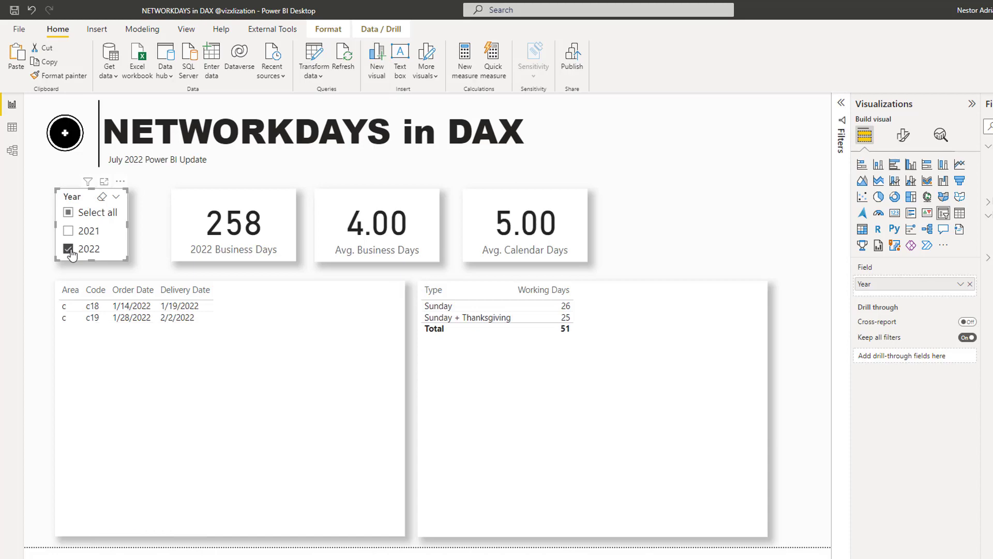
{"action": "left_click", "coordinate": [70, 251]}
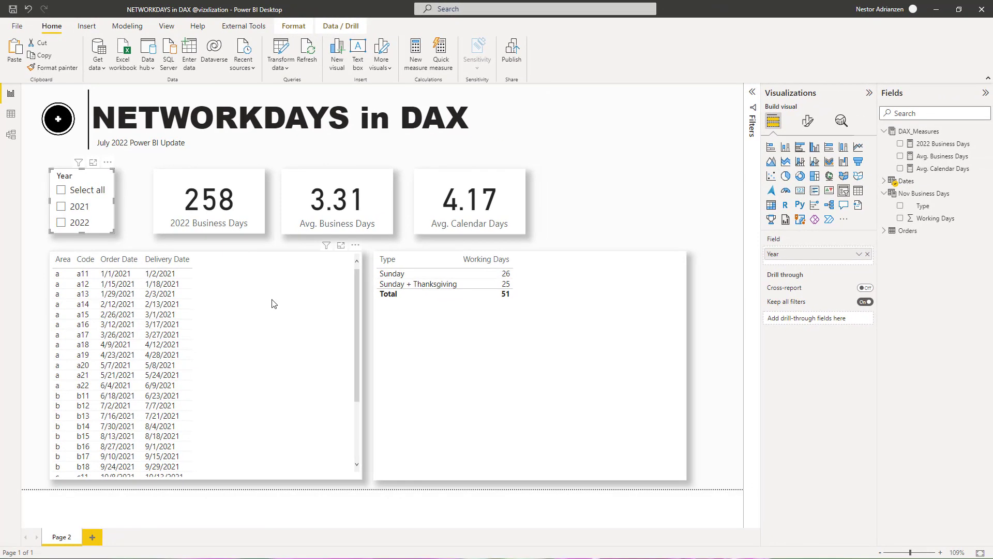
Step: Add the Avg. Business Days and Avg. Calendar Days measures as columns to the orders table visual
{"action": "left_click", "coordinate": [273, 303]}
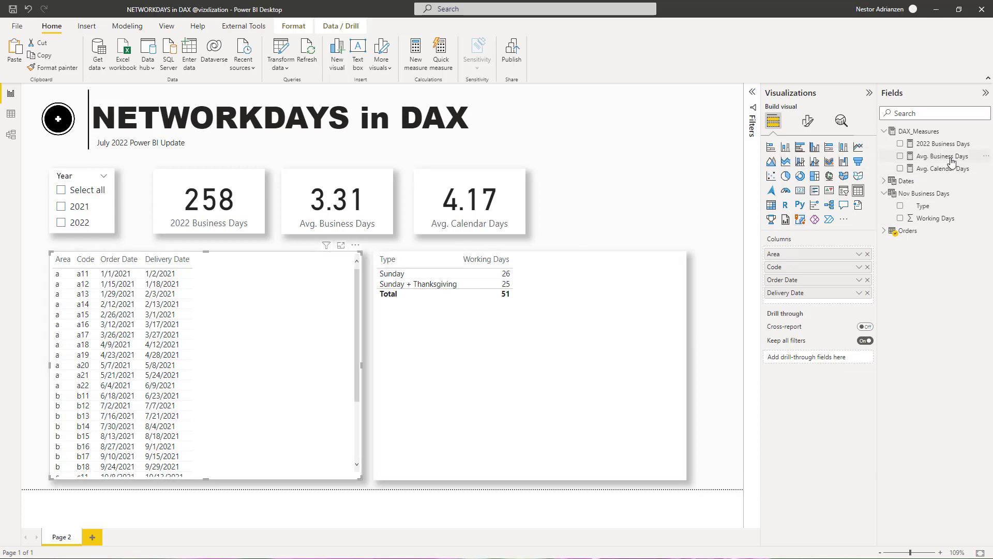
{"action": "left_click_drag", "start_coordinate": [944, 160], "coordinate": [272, 327]}
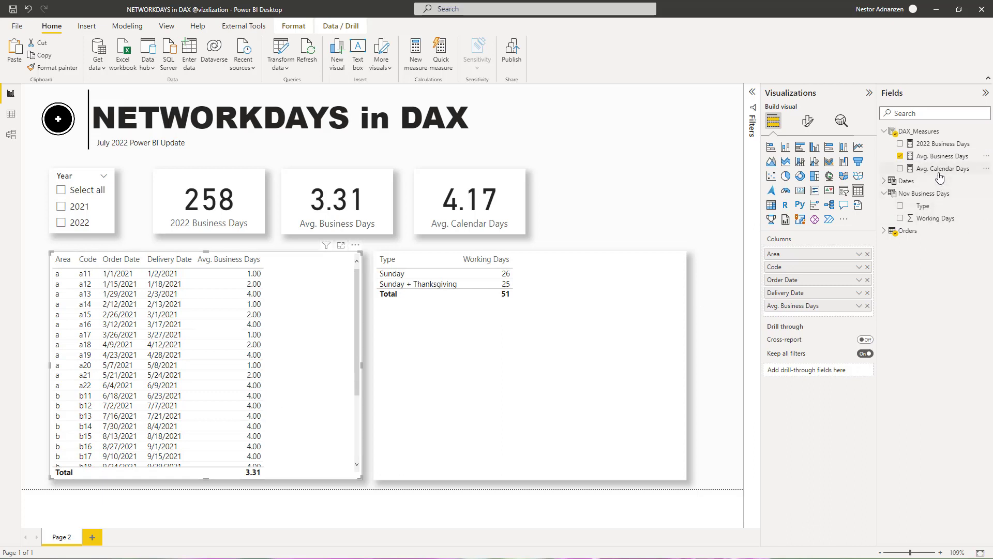
{"action": "left_click_drag", "start_coordinate": [945, 178], "coordinate": [326, 348]}
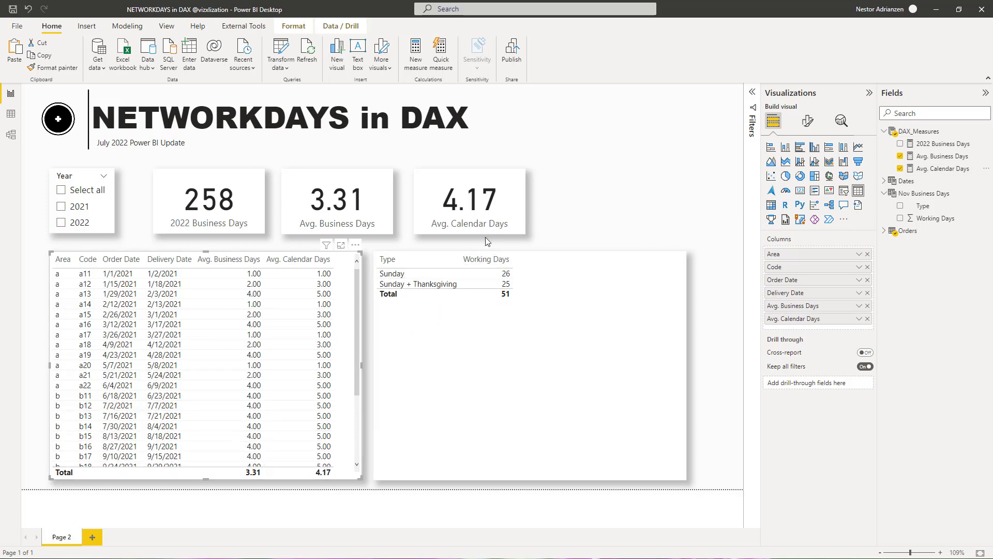